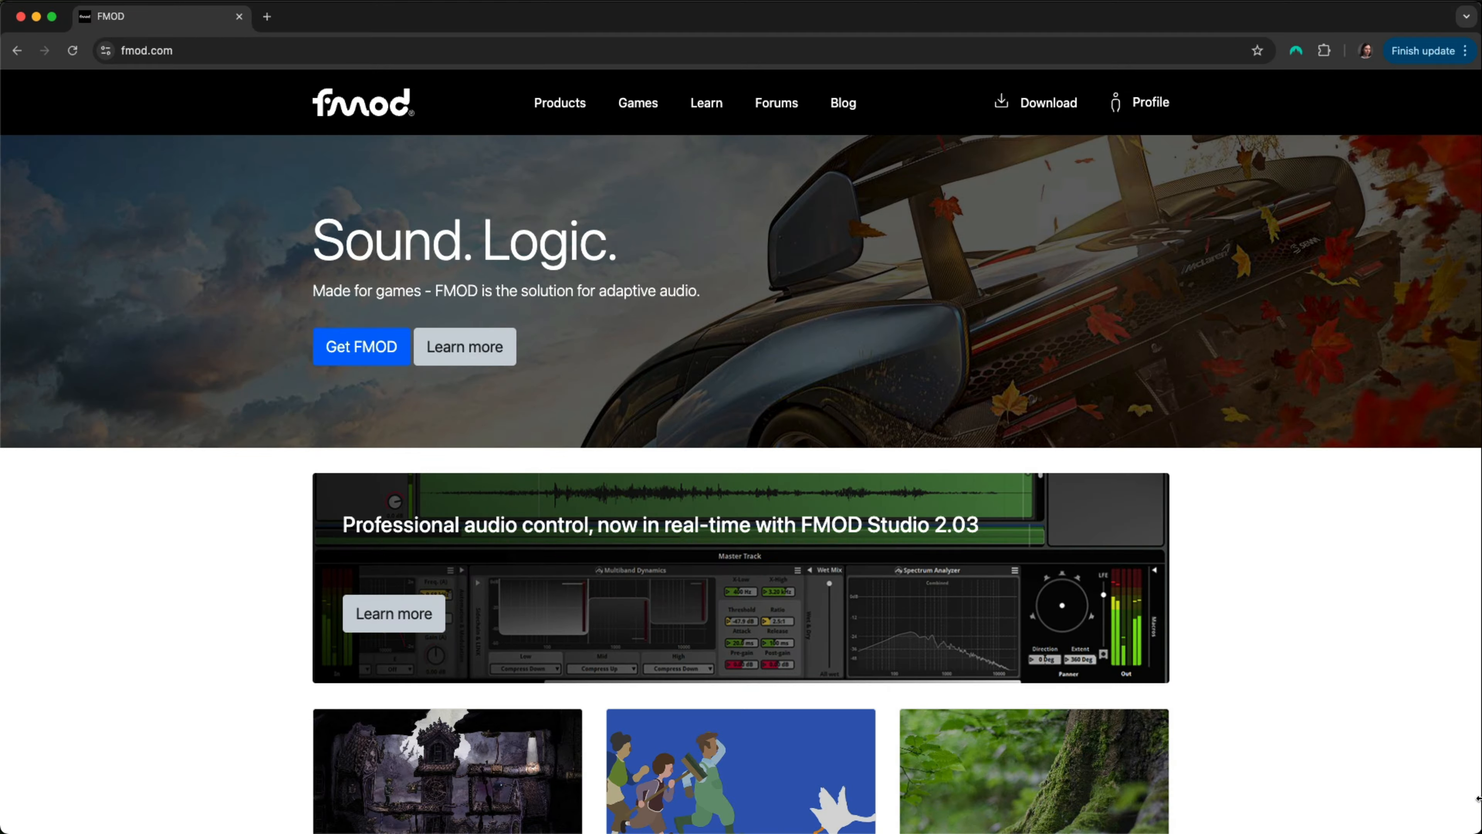
# - Open the download page on the FMOD website and expand the FMOD Studio product category
pyautogui.click(1148, 109)
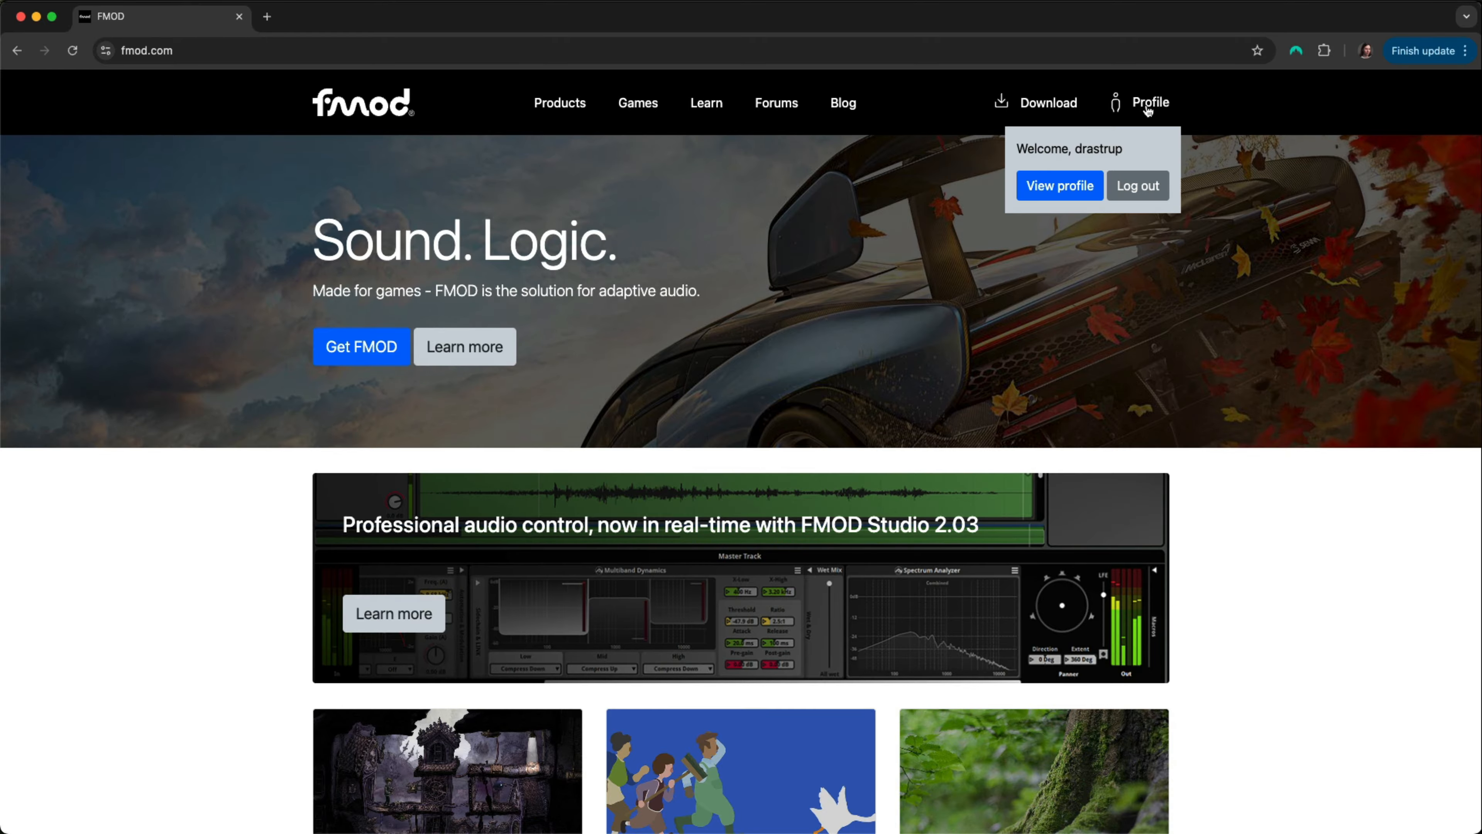
pyautogui.click(1061, 104)
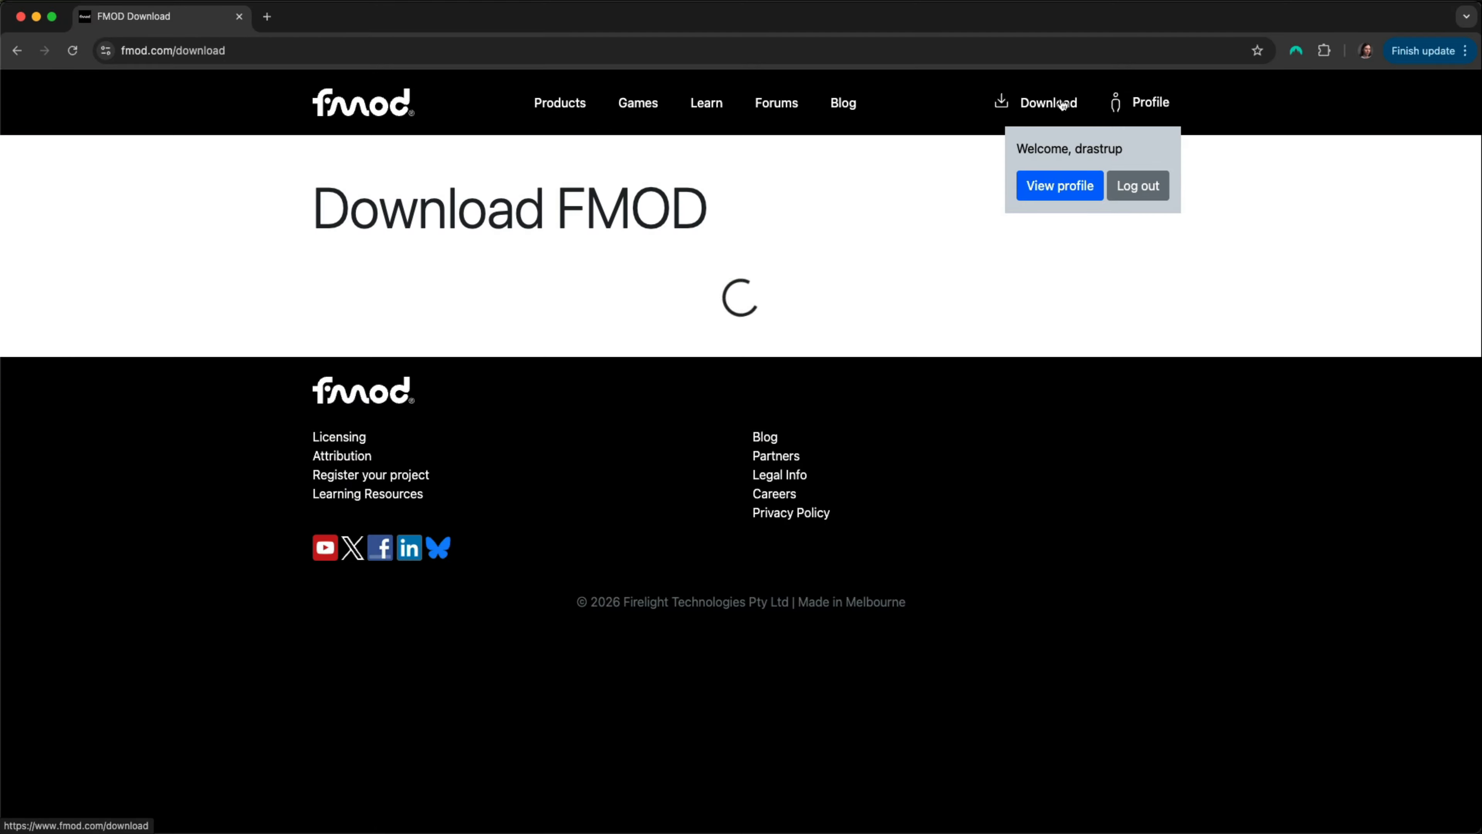
pyautogui.click(1153, 103)
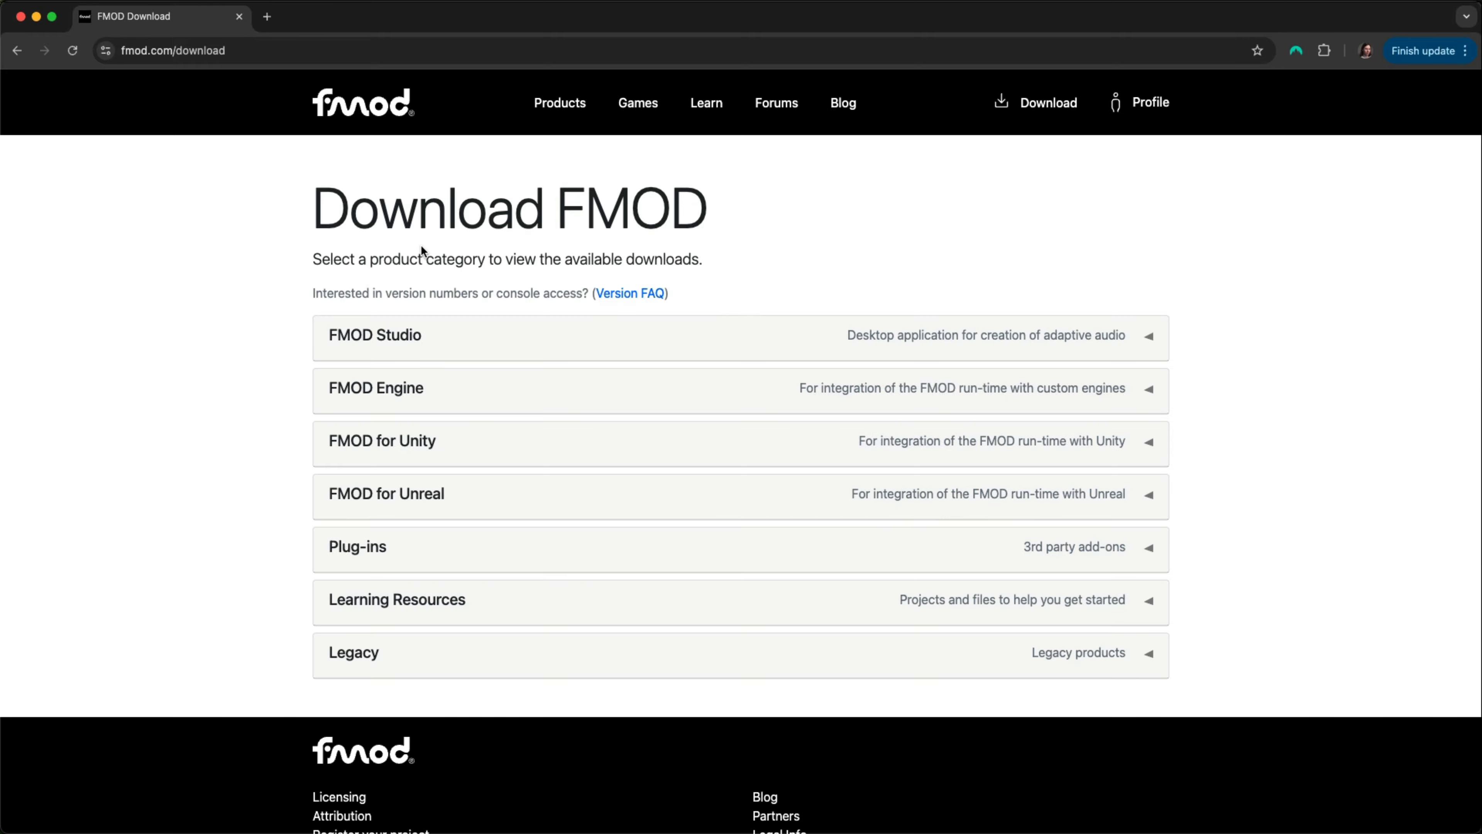
pyautogui.click(454, 342)
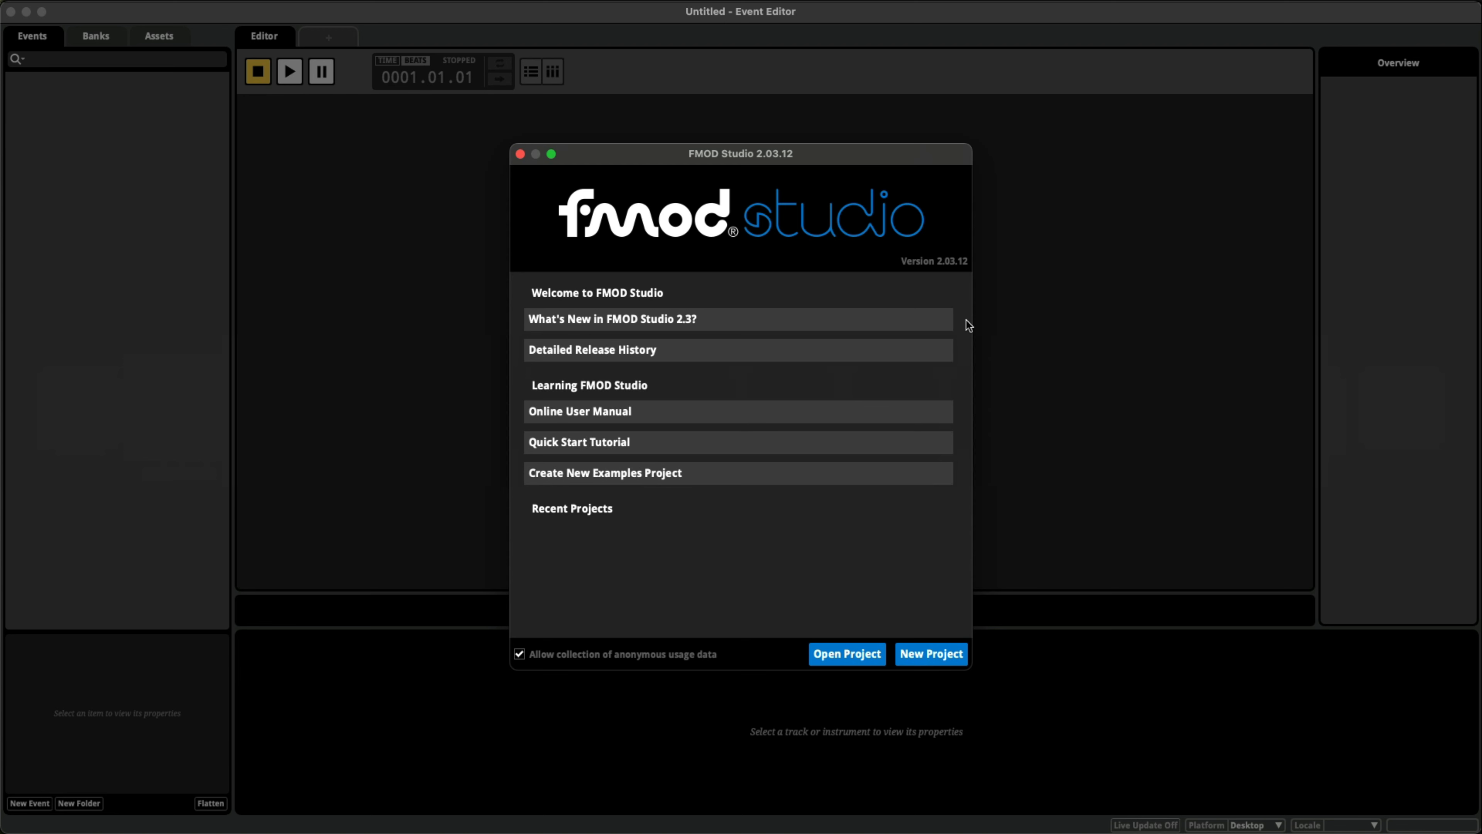
# - Switch to FMOD Studio, start a new project, and look through its assets, banks and events browsers
pyautogui.click(925, 652)
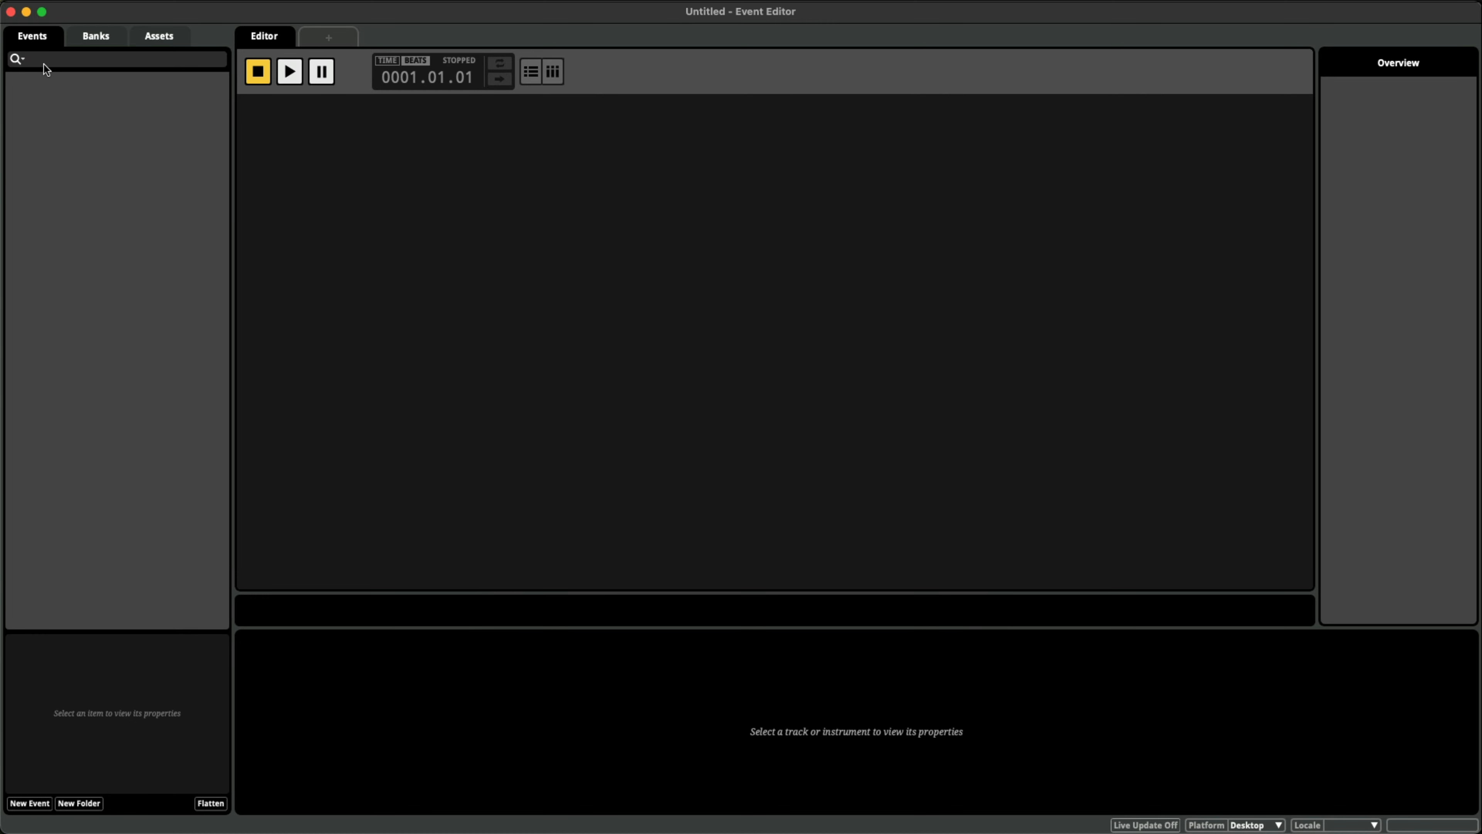
pyautogui.click(160, 38)
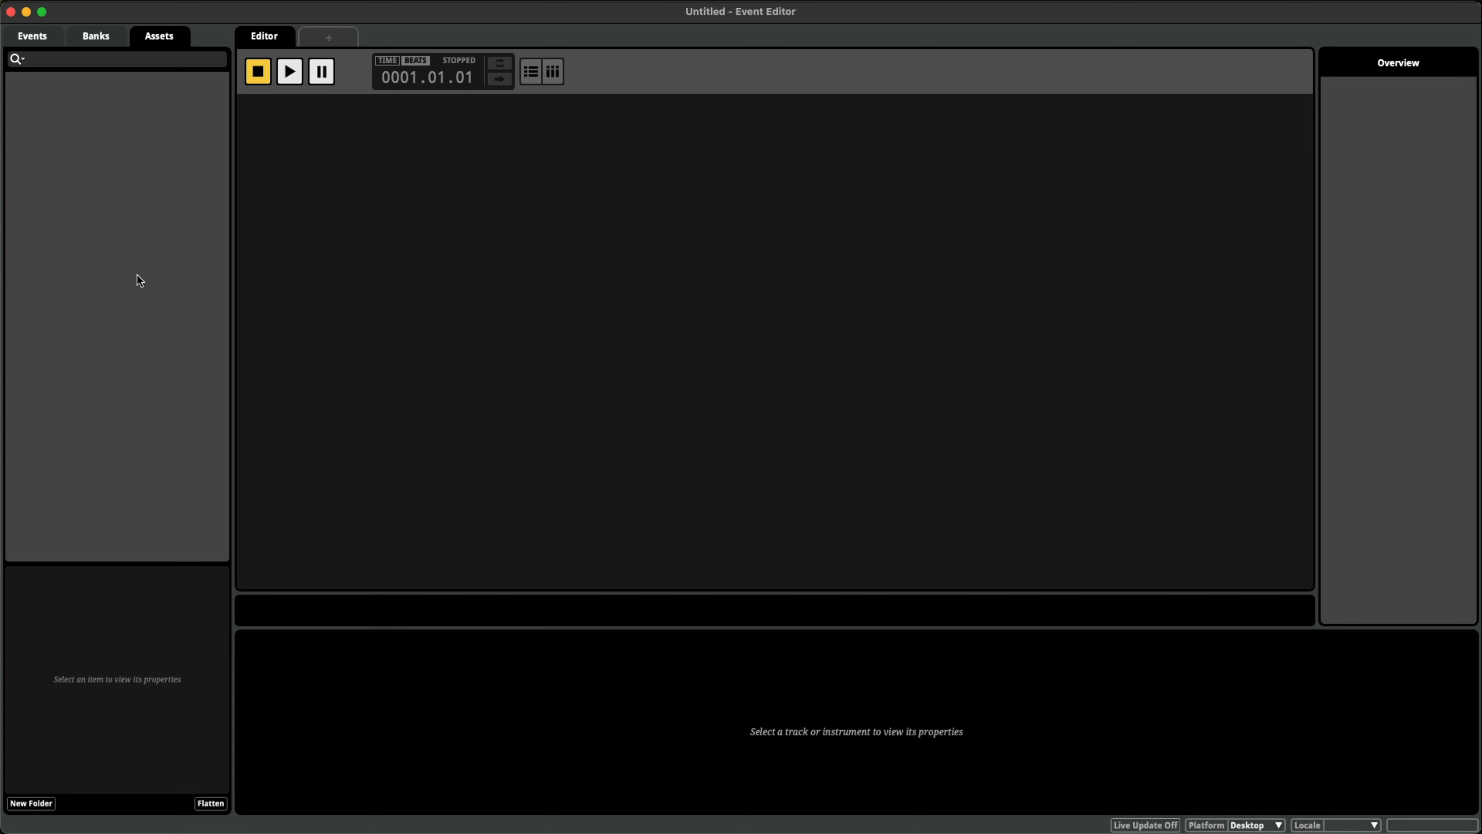
pyautogui.click(97, 38)
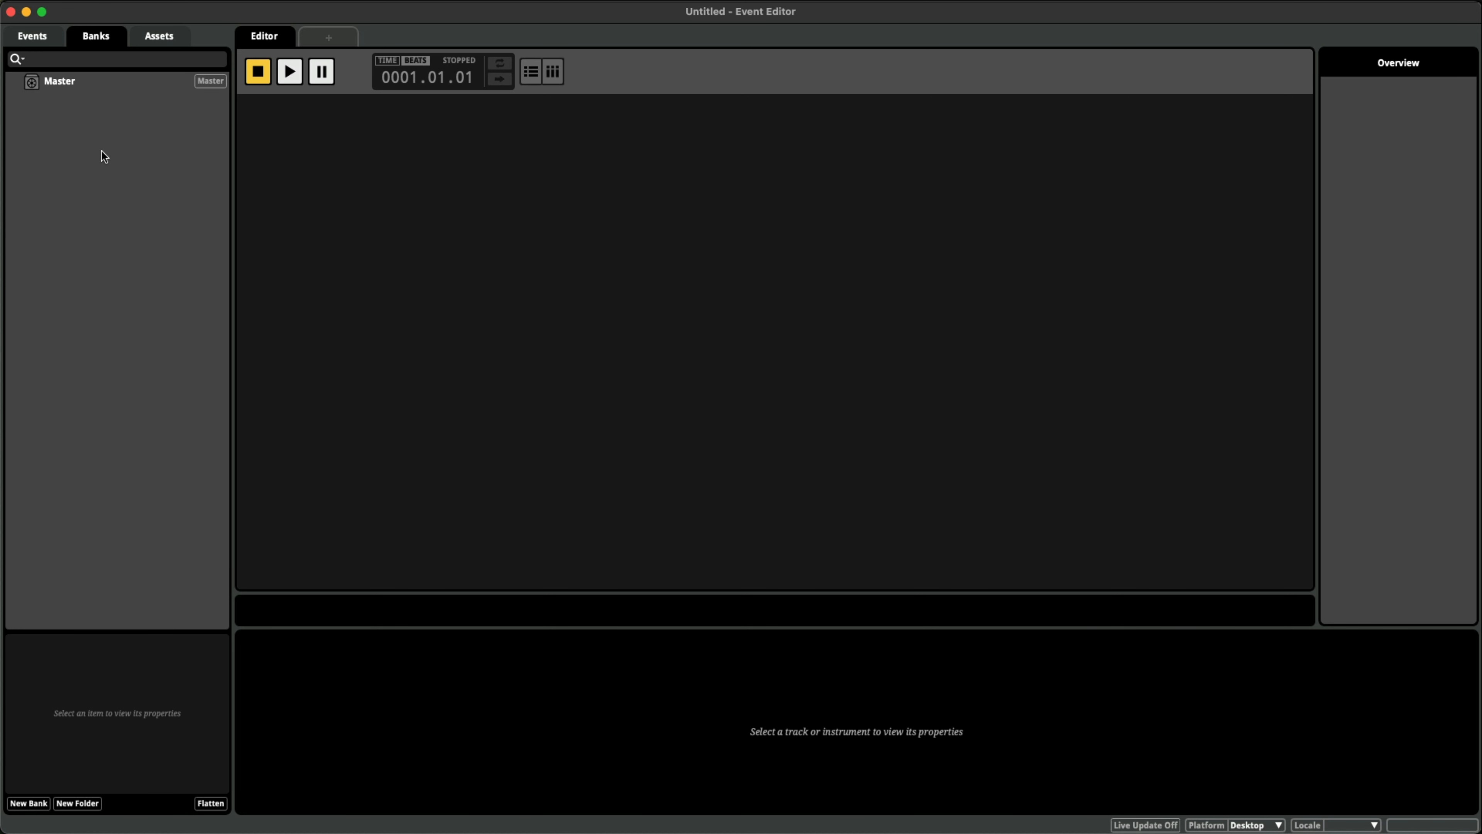
pyautogui.click(42, 39)
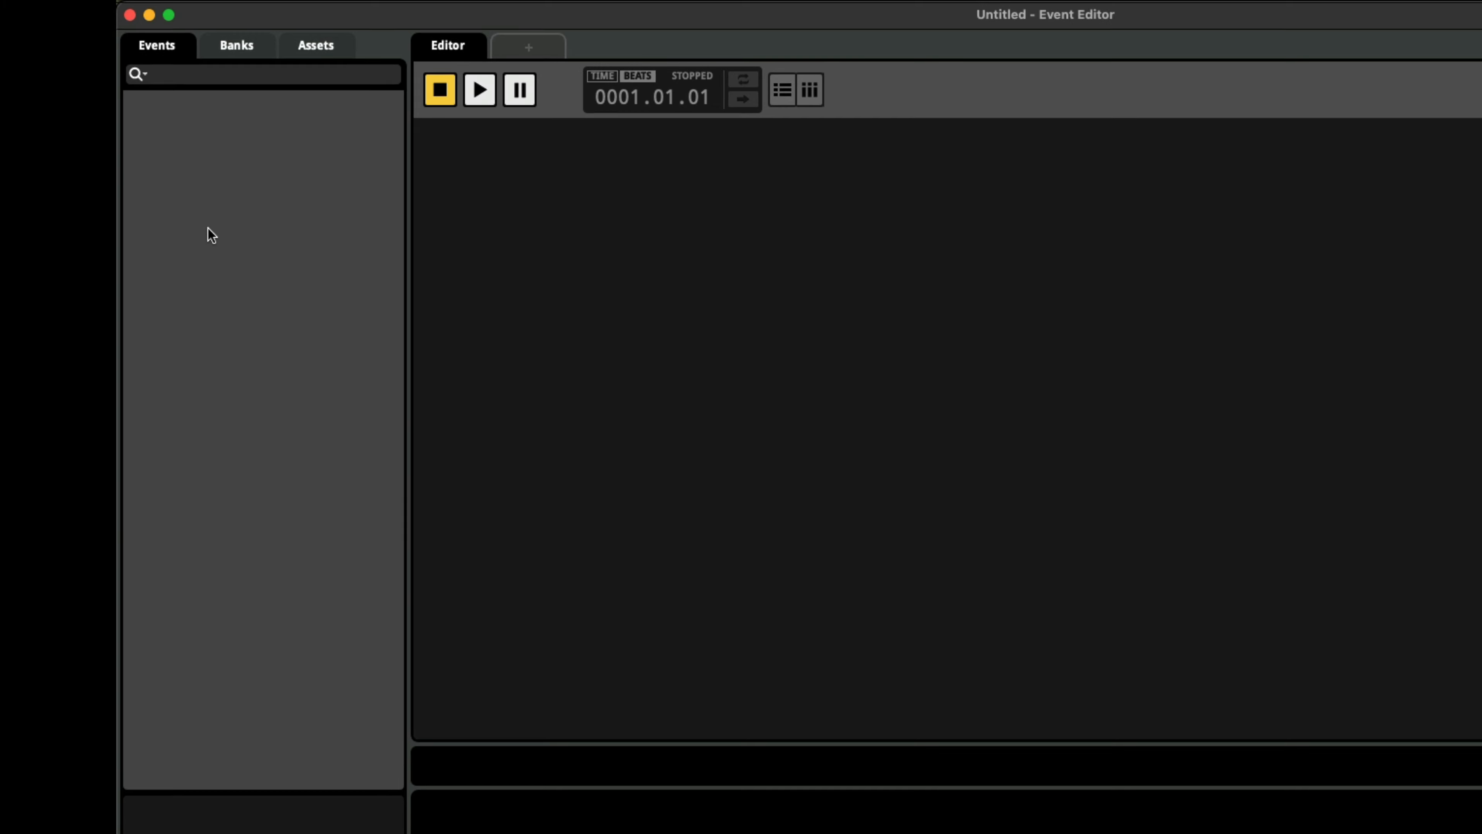
# - Create an event from the 2D Timeline preset and name it "Running out of time"
pyautogui.rightClick(73, 182)
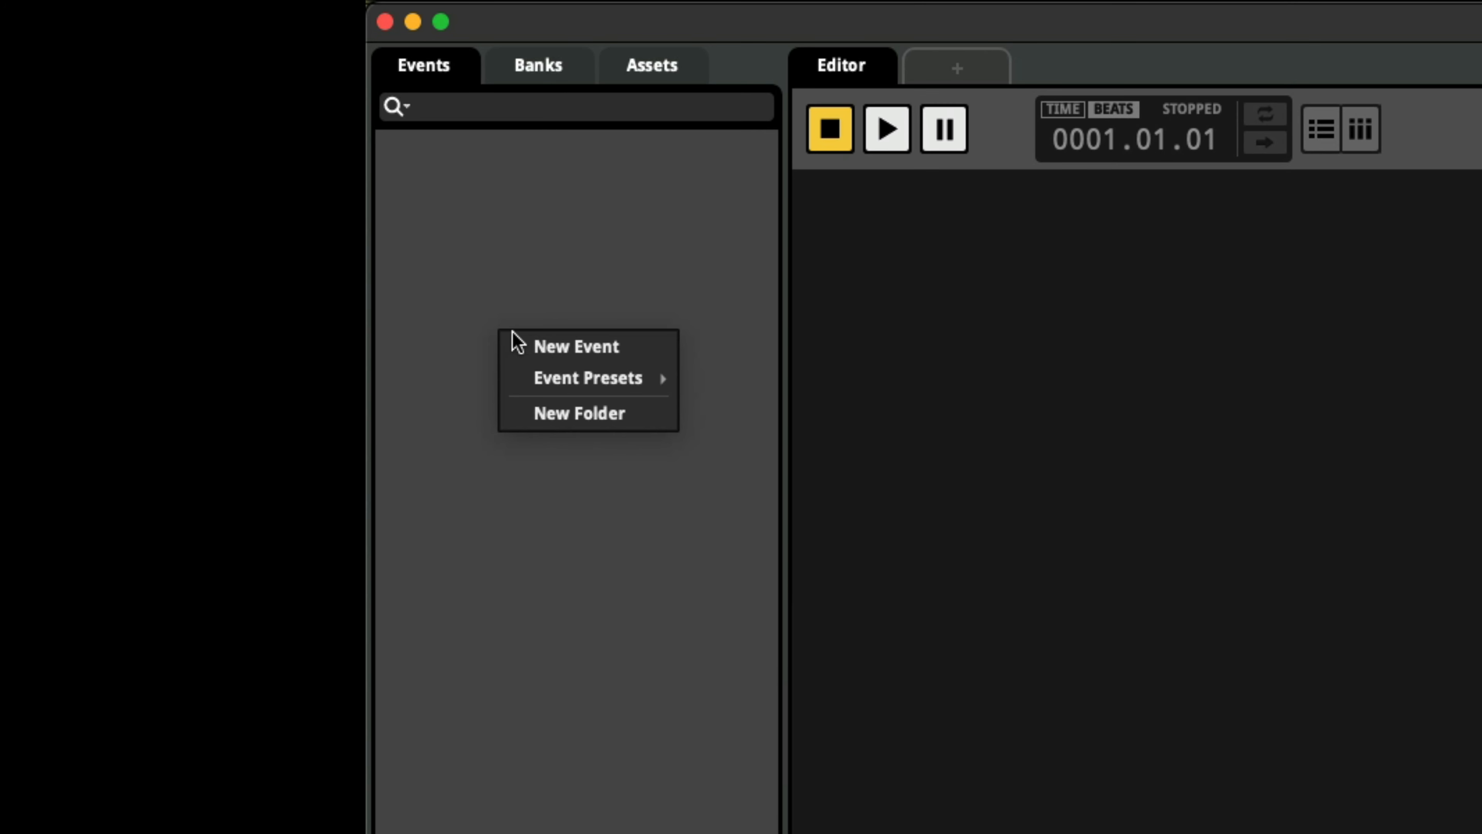
pyautogui.moveTo(556, 384)
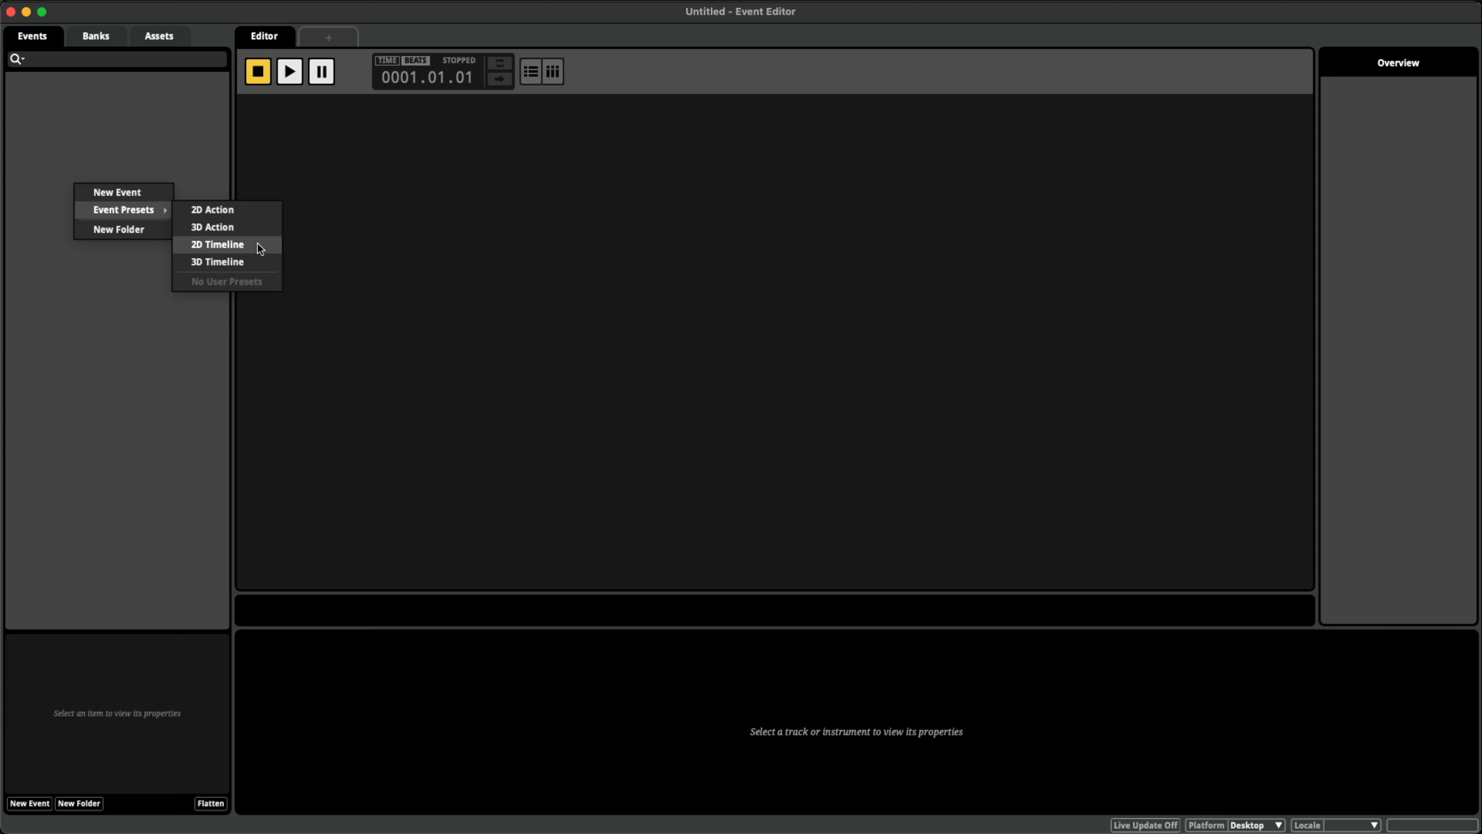
pyautogui.click(258, 244)
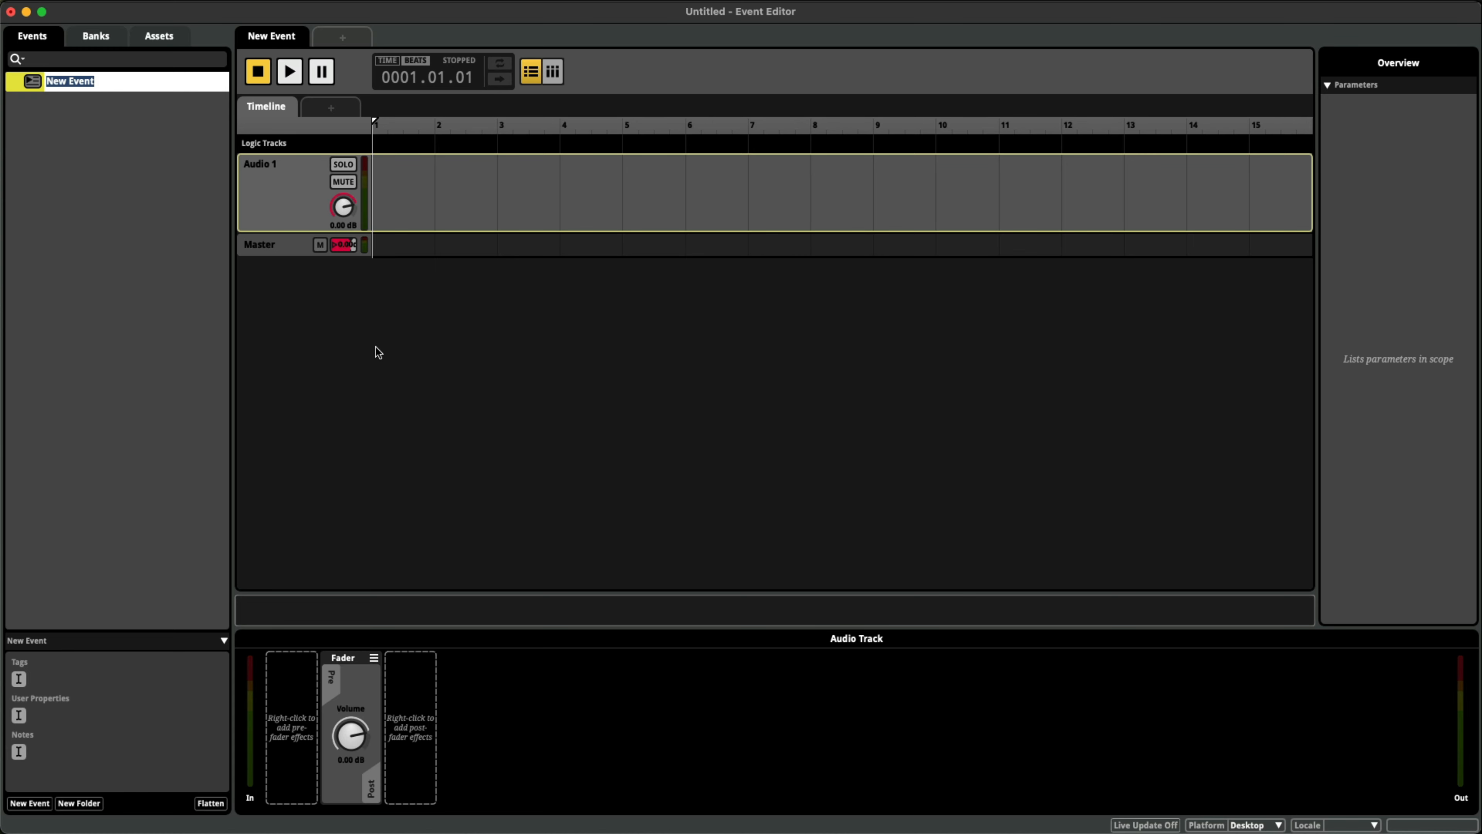
pyautogui.write('Running out of time')
pyautogui.press('Return')
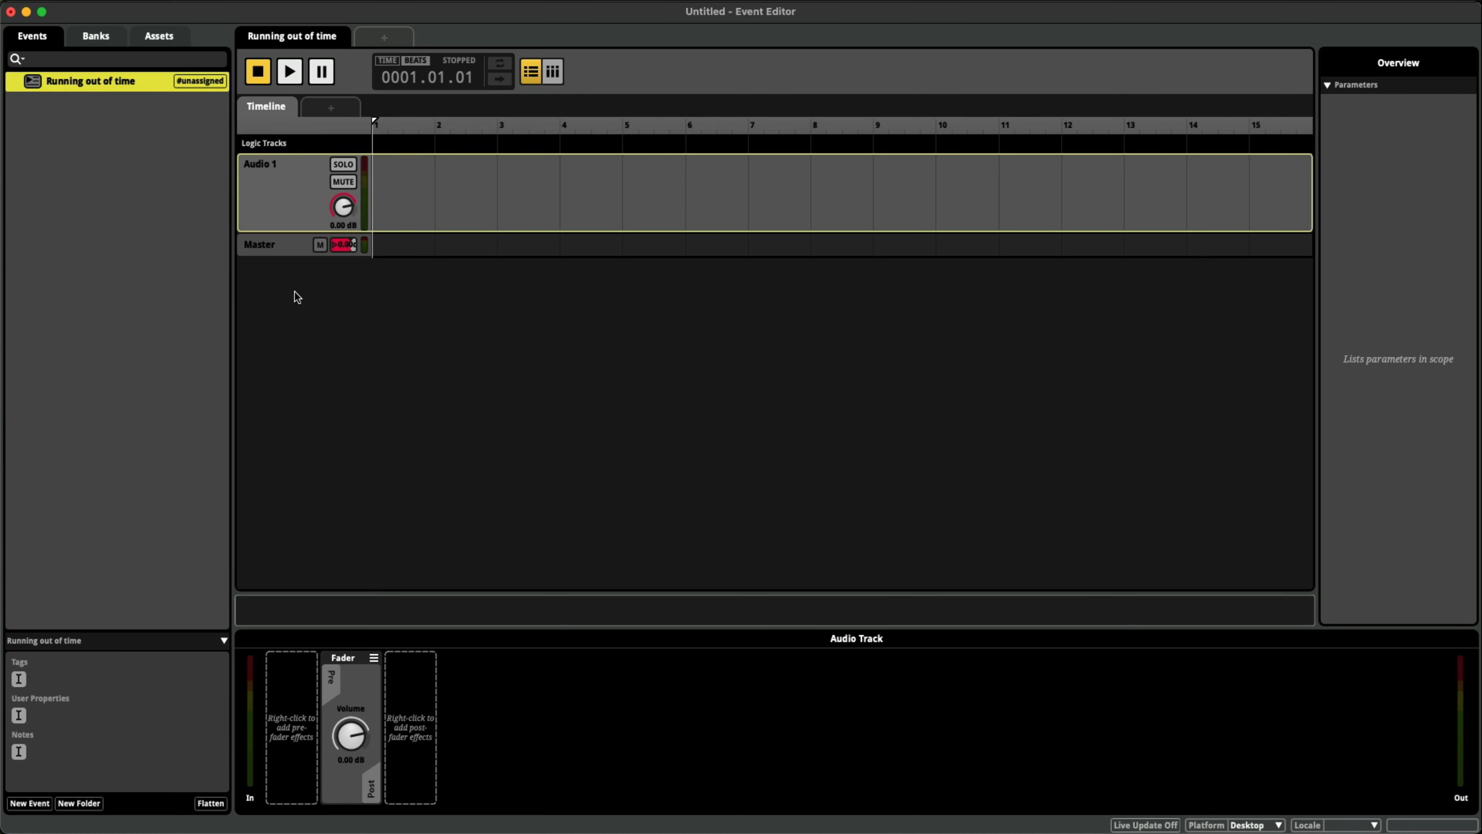
# - Import normal tempo.wav and high tempo.wav from the assets folder into the project's assets
pyautogui.click(168, 39)
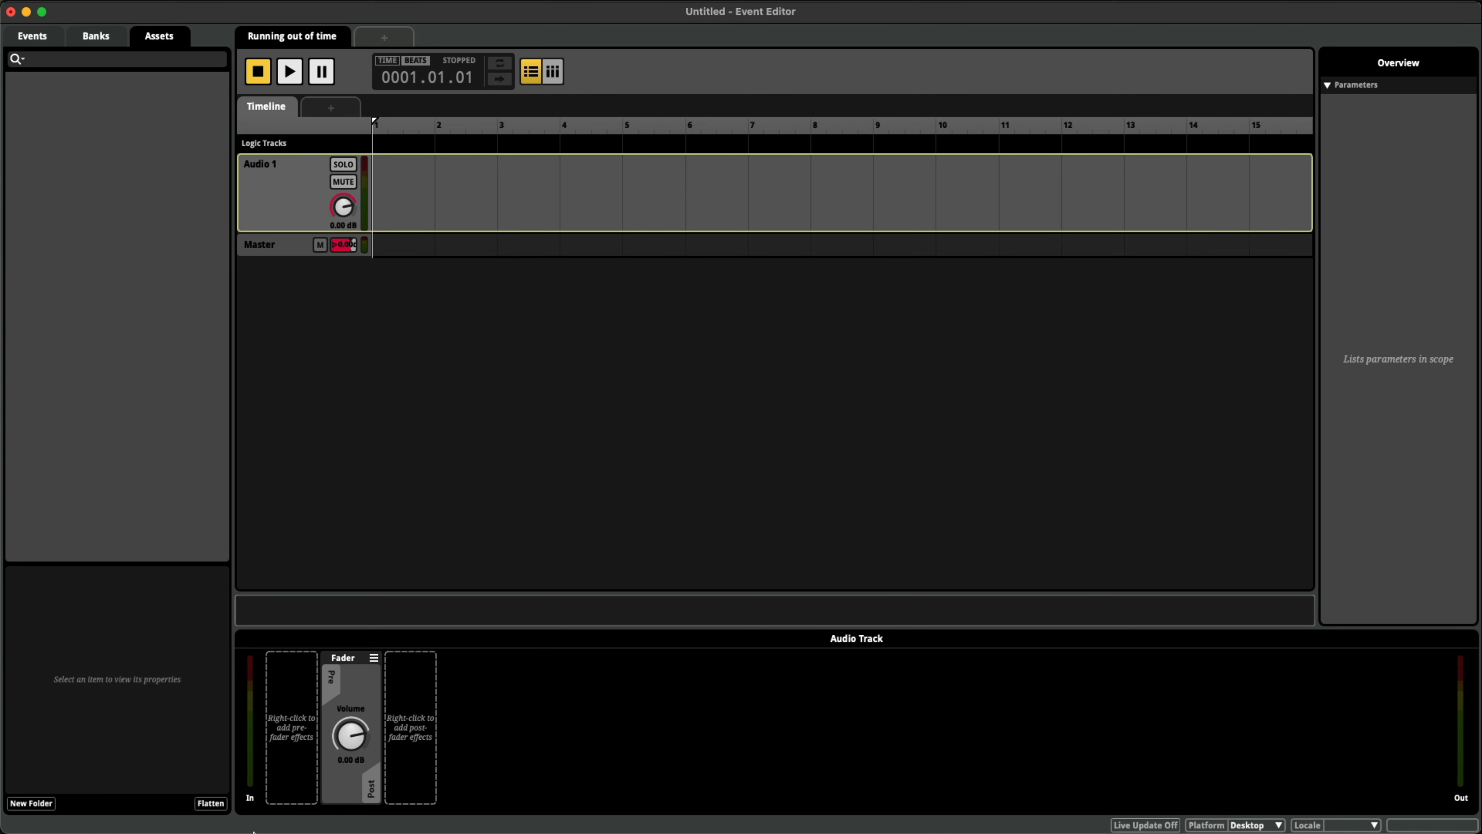
pyautogui.moveTo(228, 777)
pyautogui.click(72, 796)
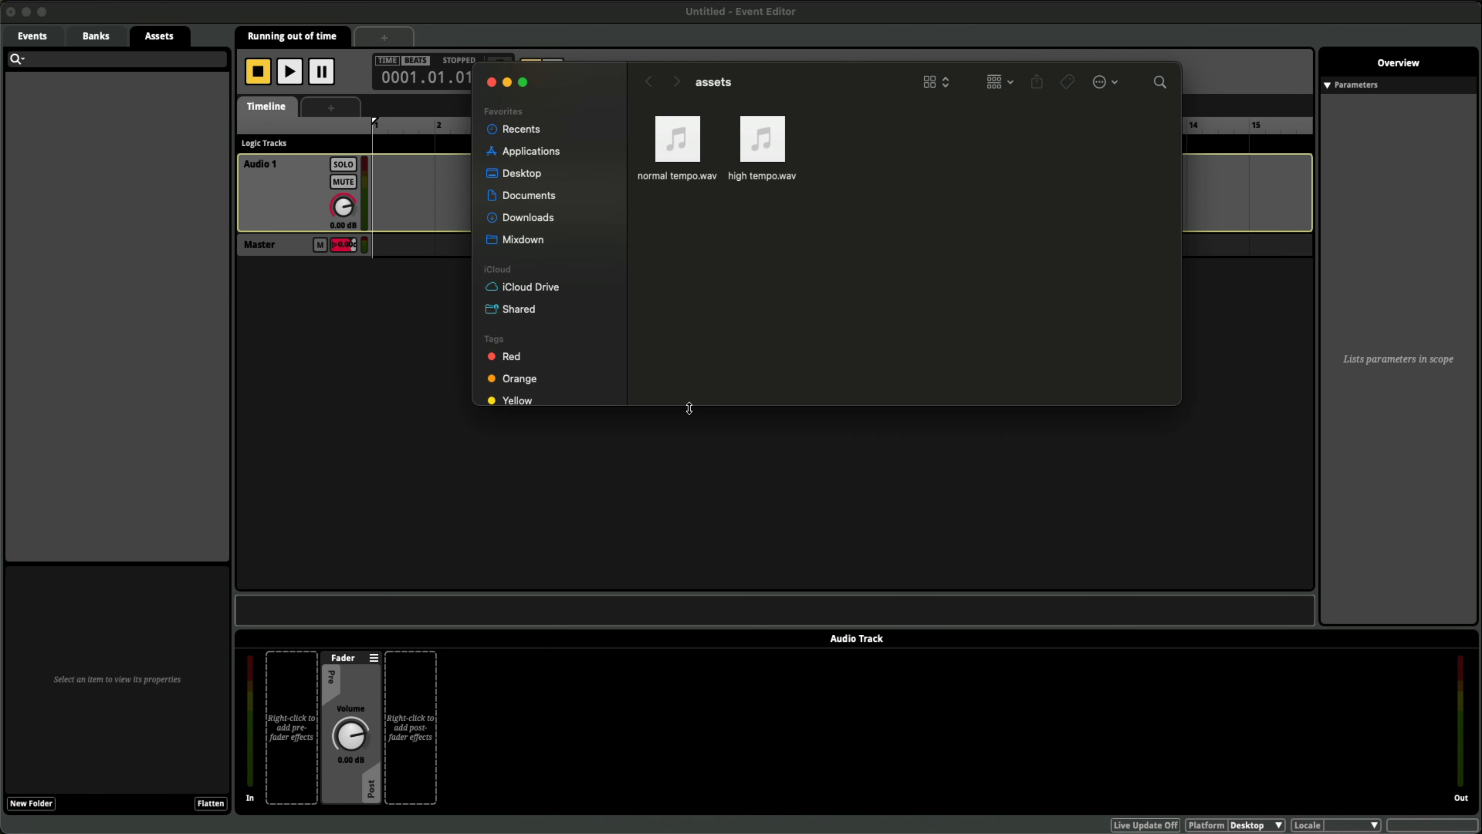
pyautogui.moveTo(791, 290); pyautogui.dragTo(79, 161)
pyautogui.click(108, 163)
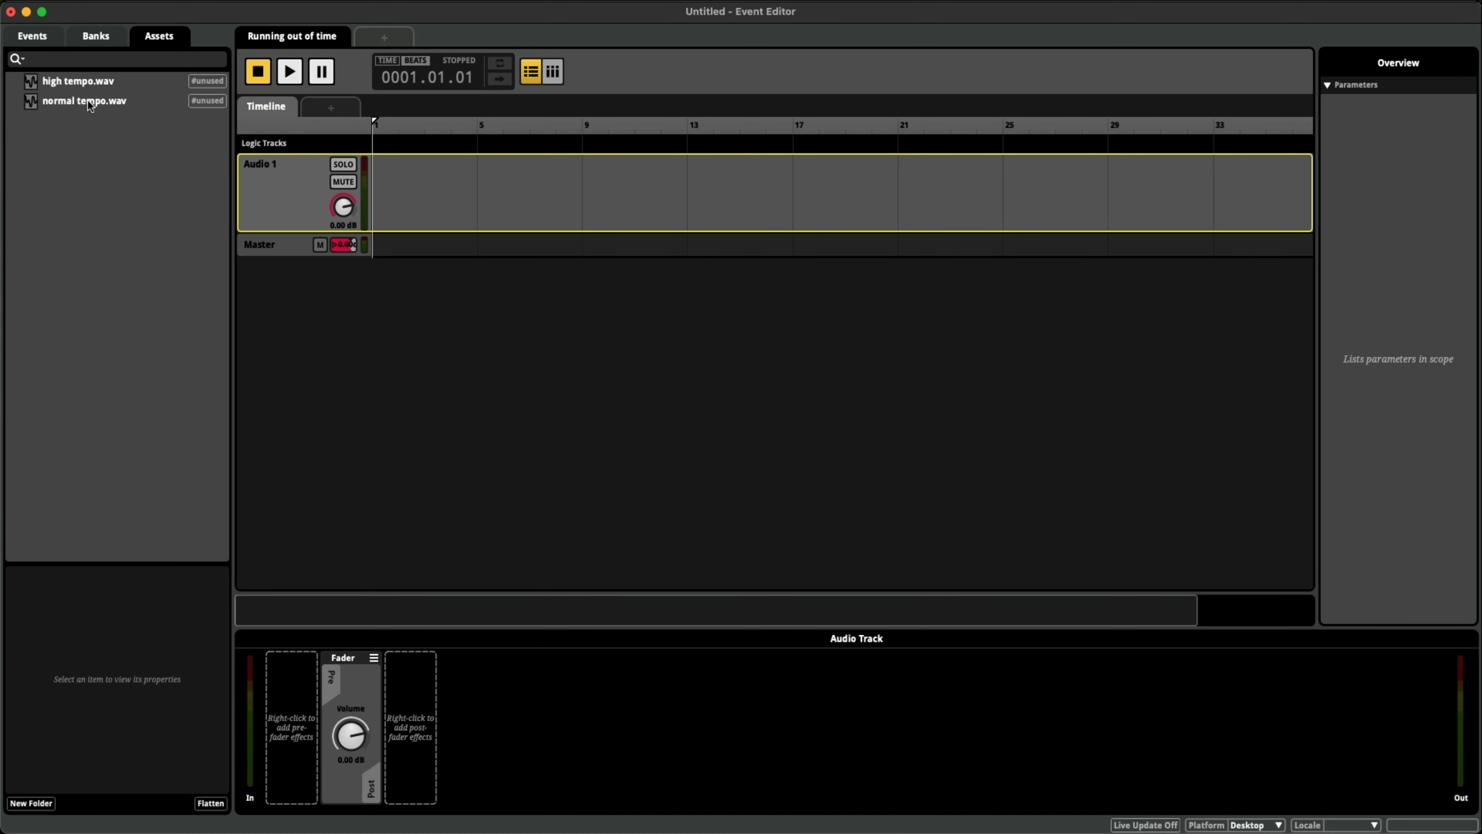
# - Place normal tempo.wav at bar 1 and high tempo.wav at bar 21 on the Audio 1 track
pyautogui.moveTo(89, 104); pyautogui.dragTo(419, 166)
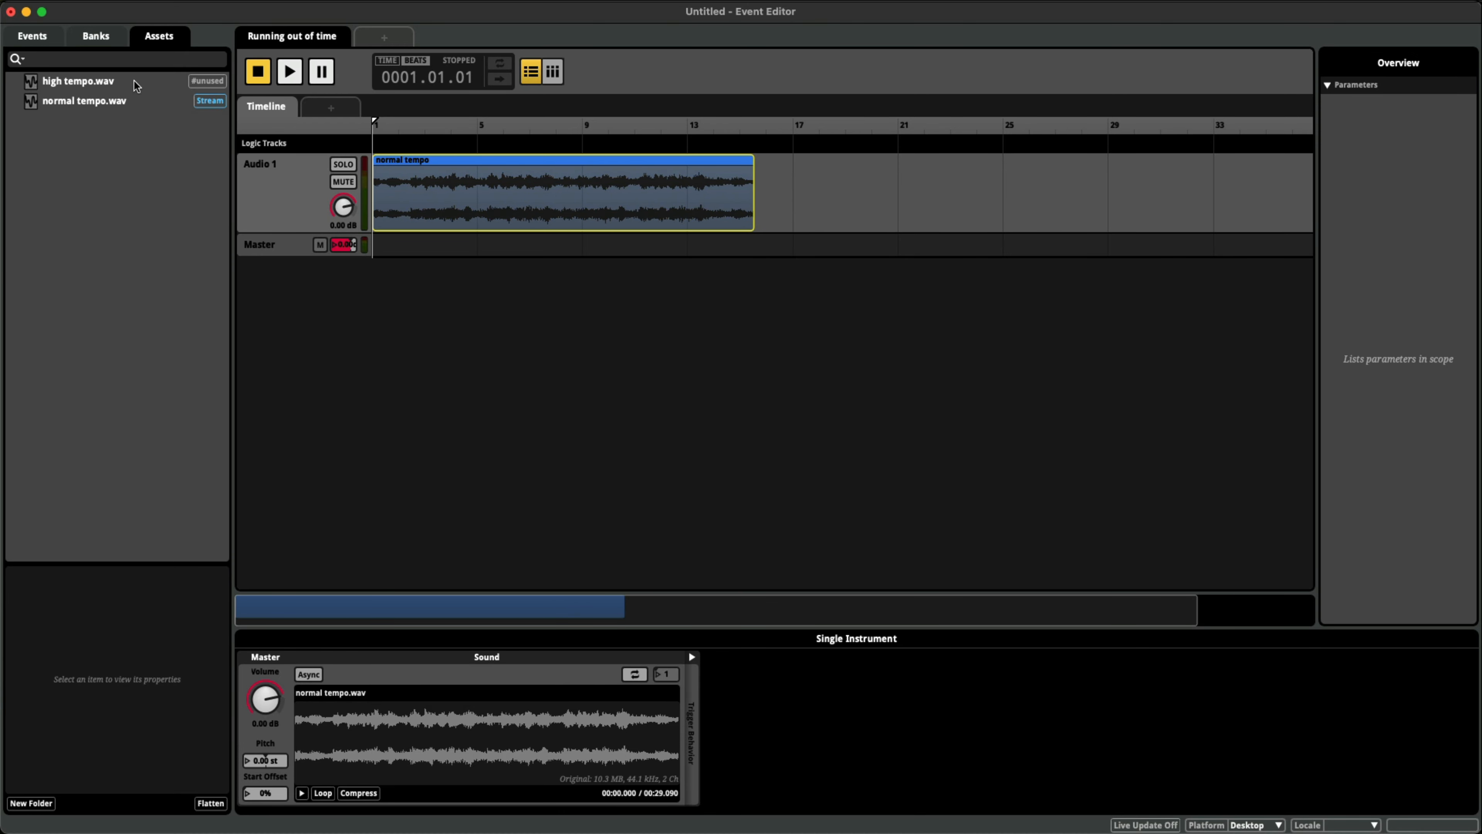
pyautogui.moveTo(135, 86); pyautogui.dragTo(936, 167)
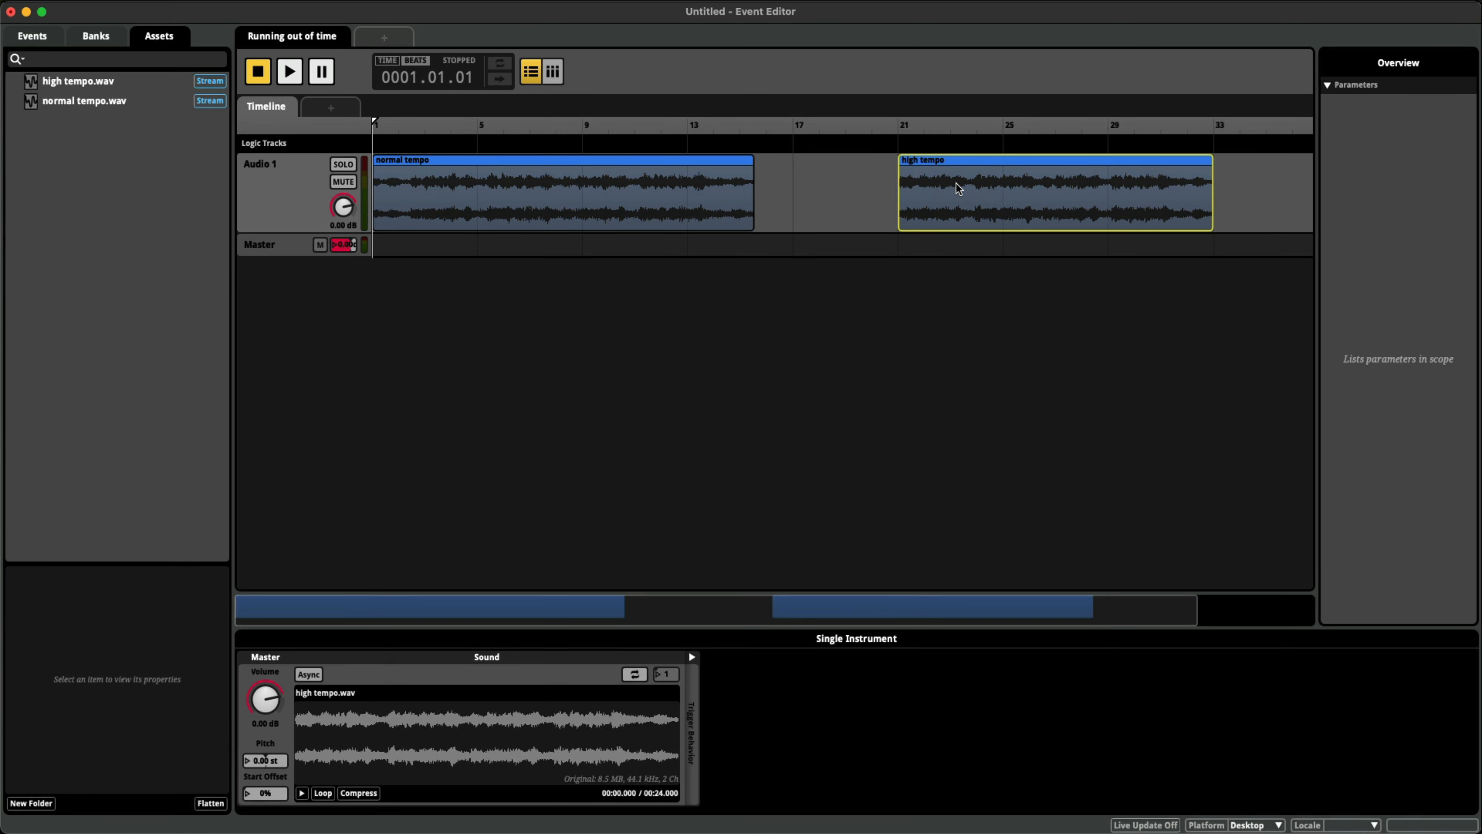
pyautogui.click(852, 195)
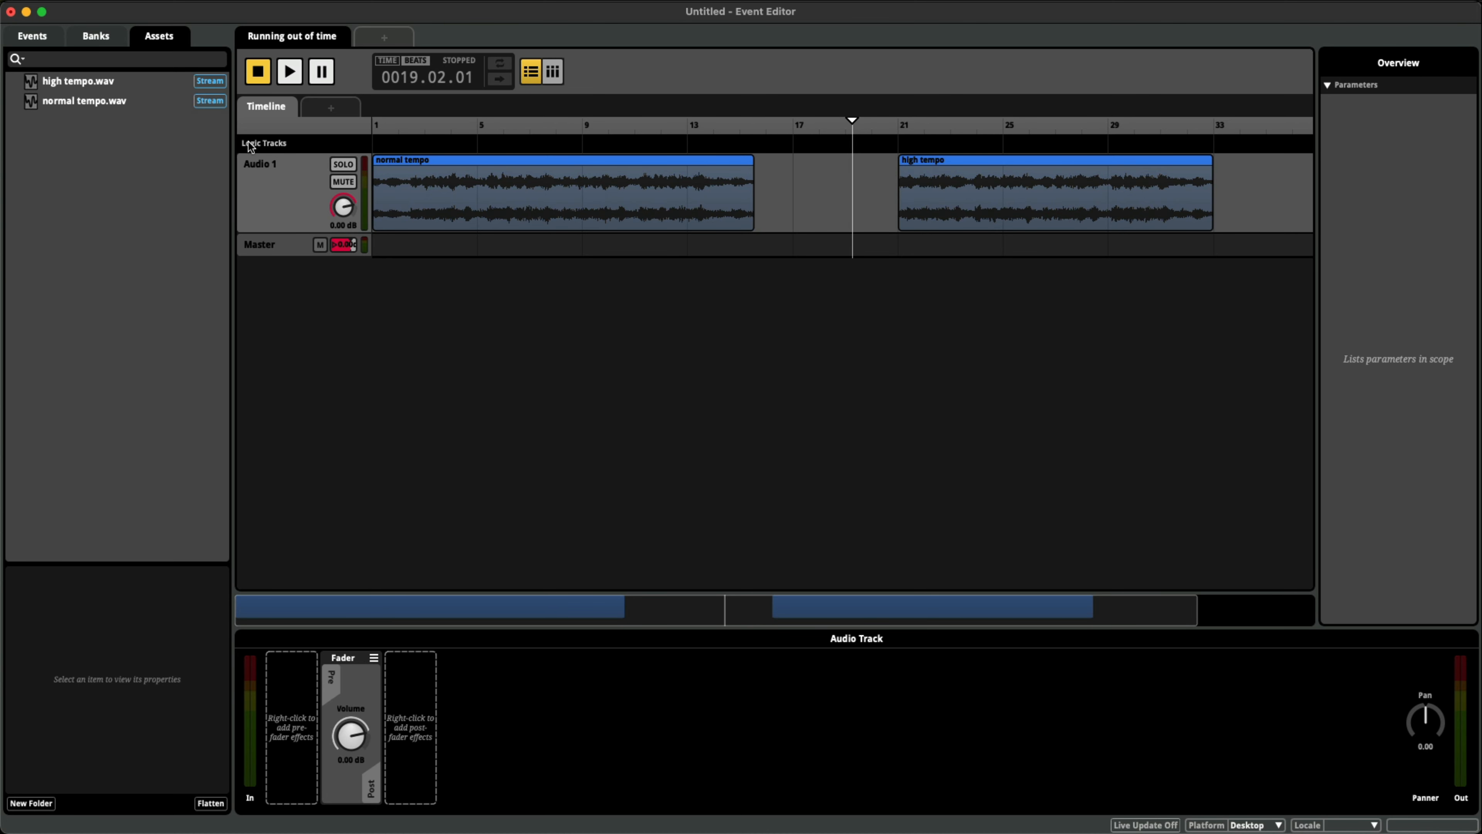
# - Add a tempo marker at the start of the timeline and set it to 165 BPM
pyautogui.rightClick(421, 143)
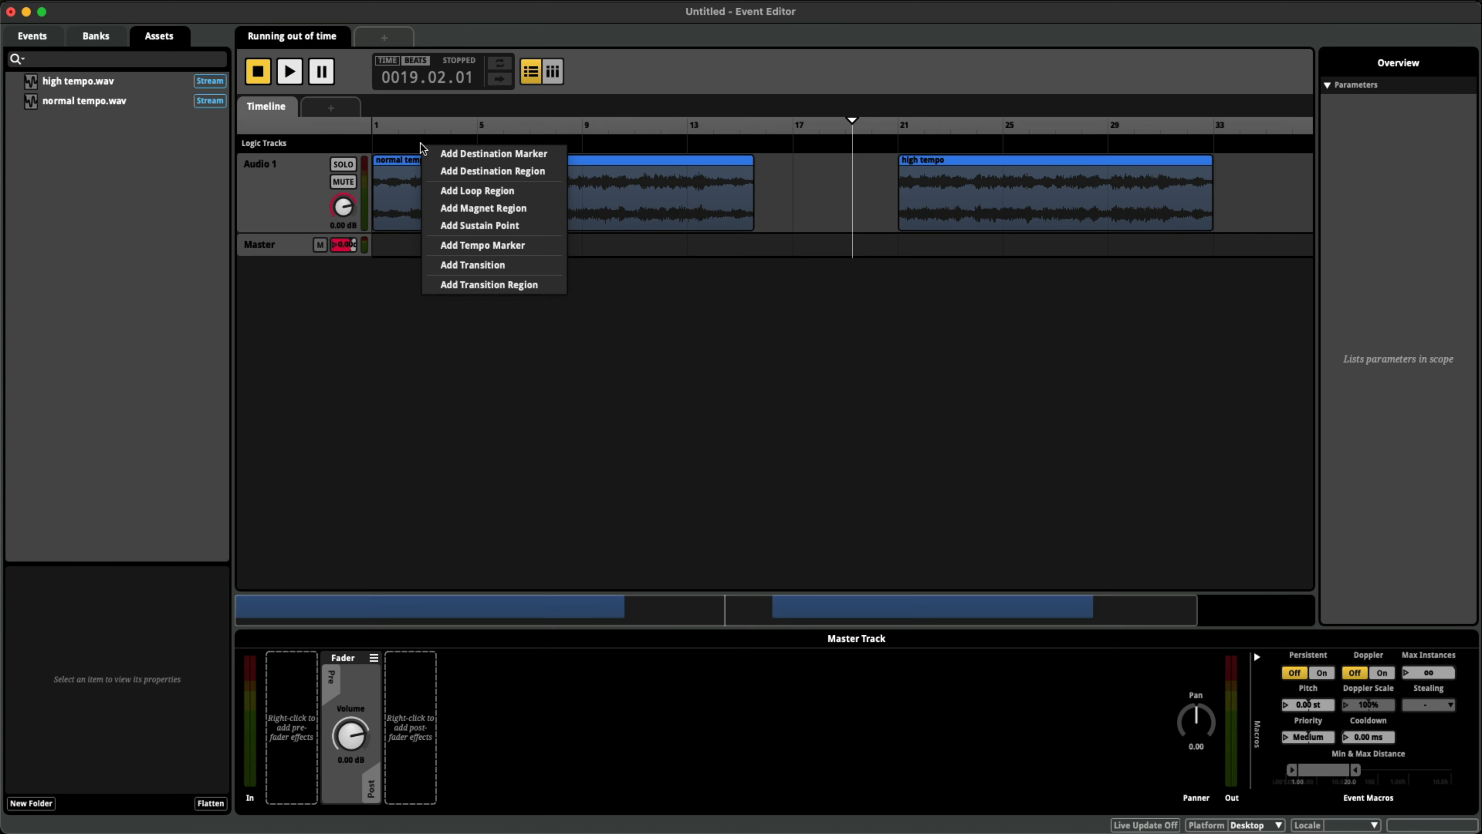
pyautogui.click(475, 239)
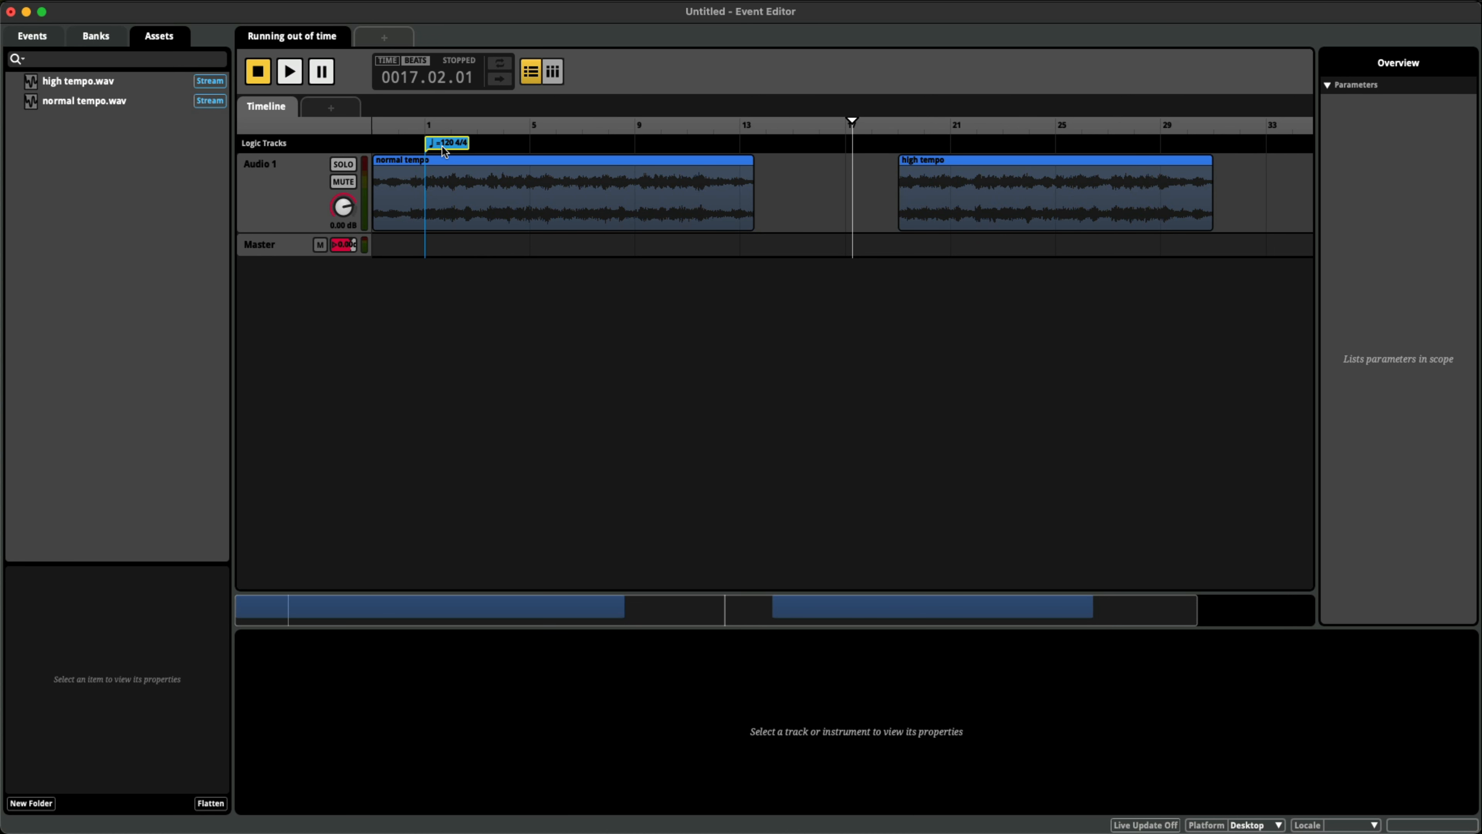
pyautogui.doubleClick(401, 143)
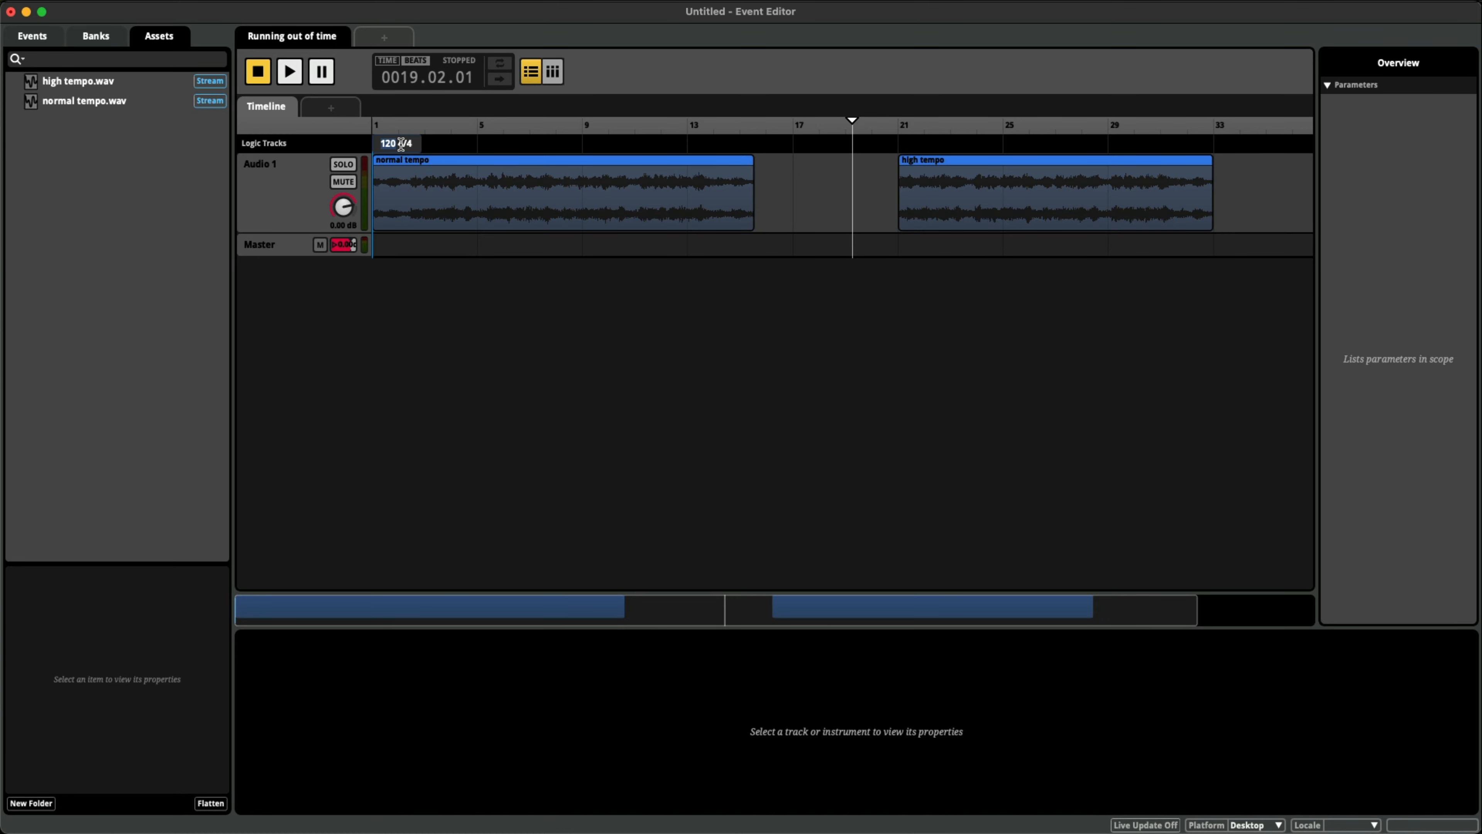
pyautogui.write('165')
pyautogui.press('Return')
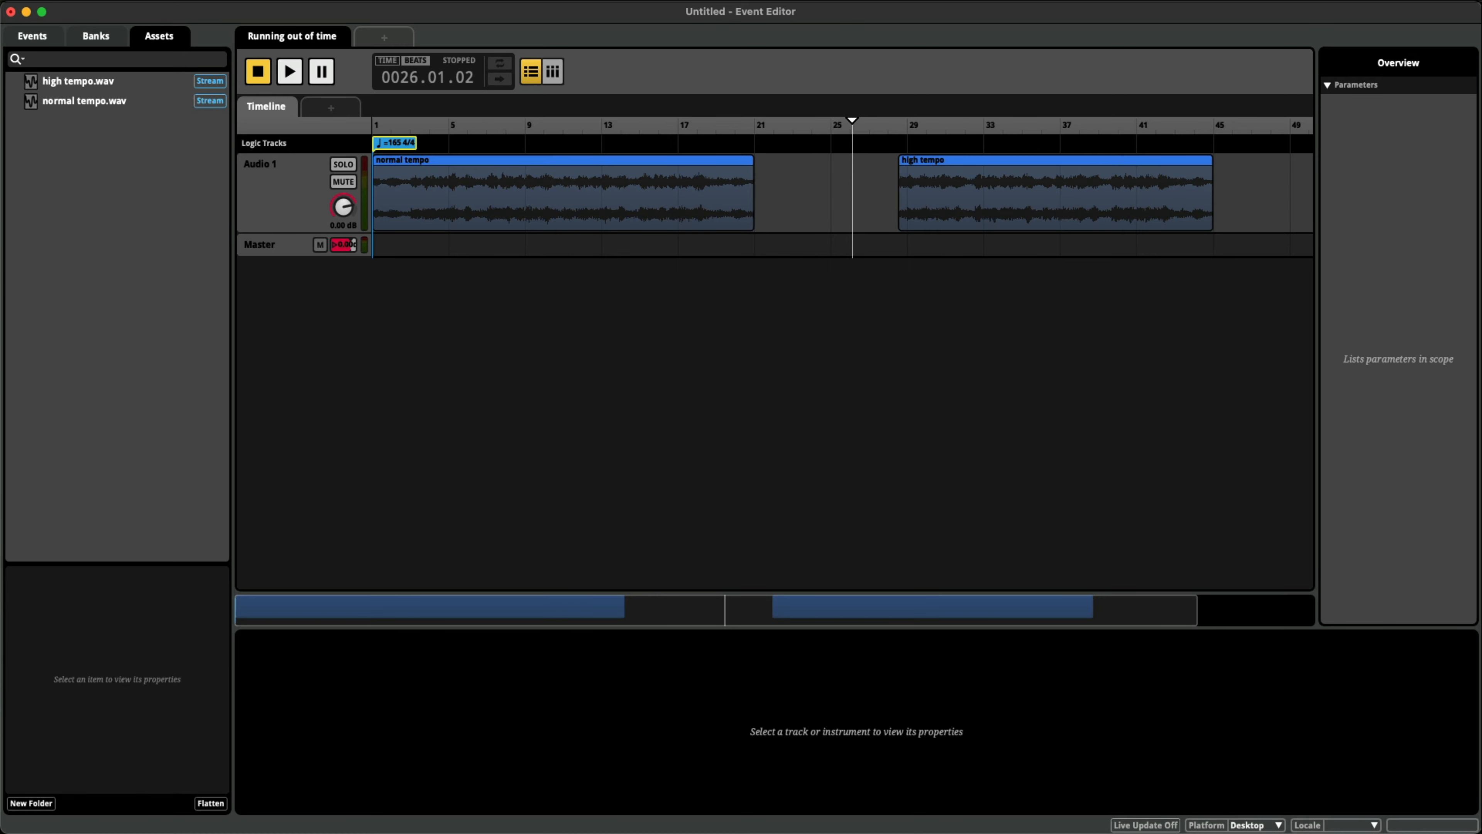
# - Move the high tempo clip to bar 29 and add a 185 BPM tempo marker at its start
pyautogui.click(920, 156)
pyautogui.moveTo(924, 156); pyautogui.dragTo(928, 157)
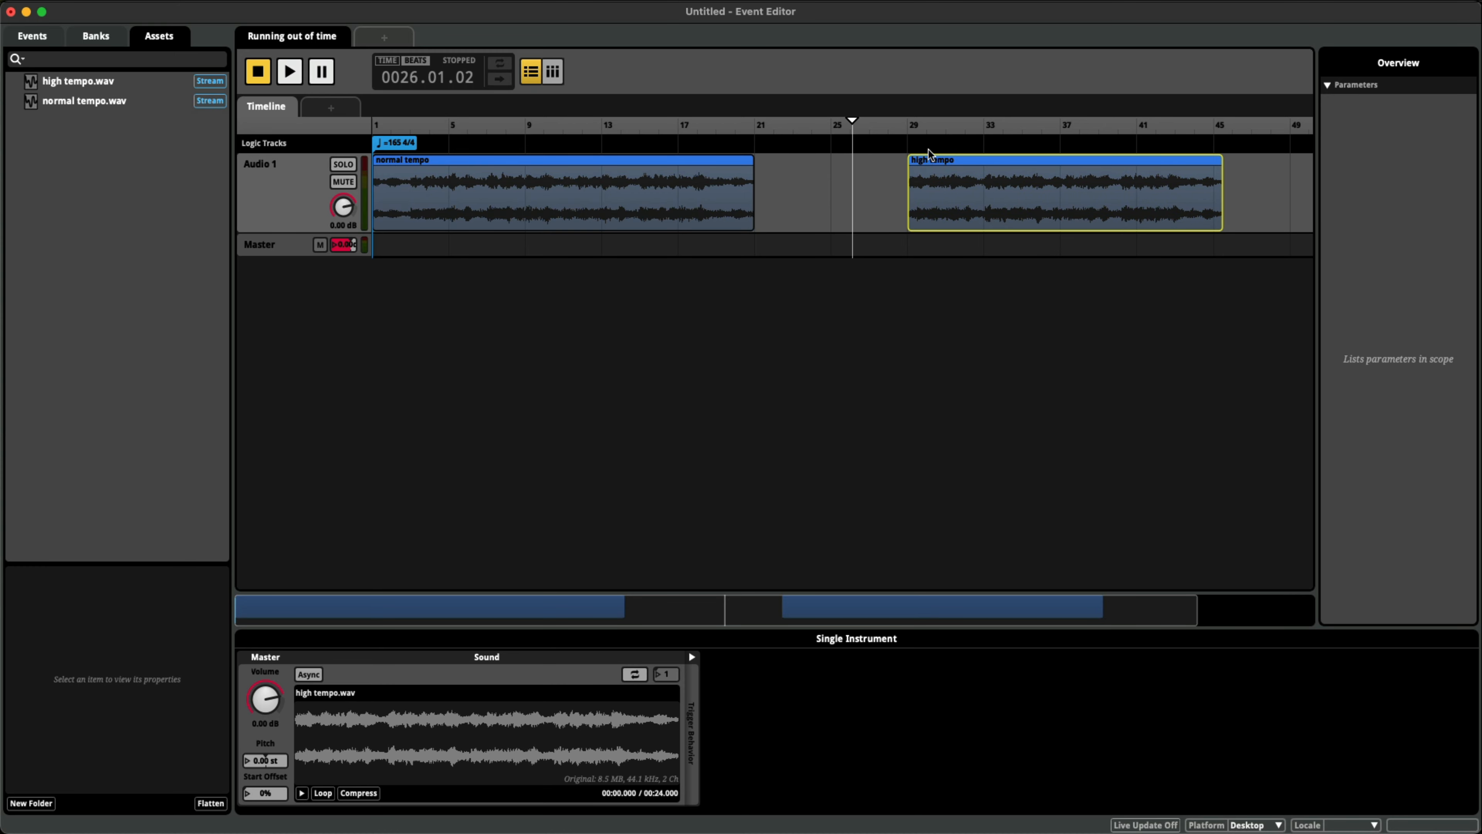
pyautogui.rightClick(928, 156)
pyautogui.click(950, 250)
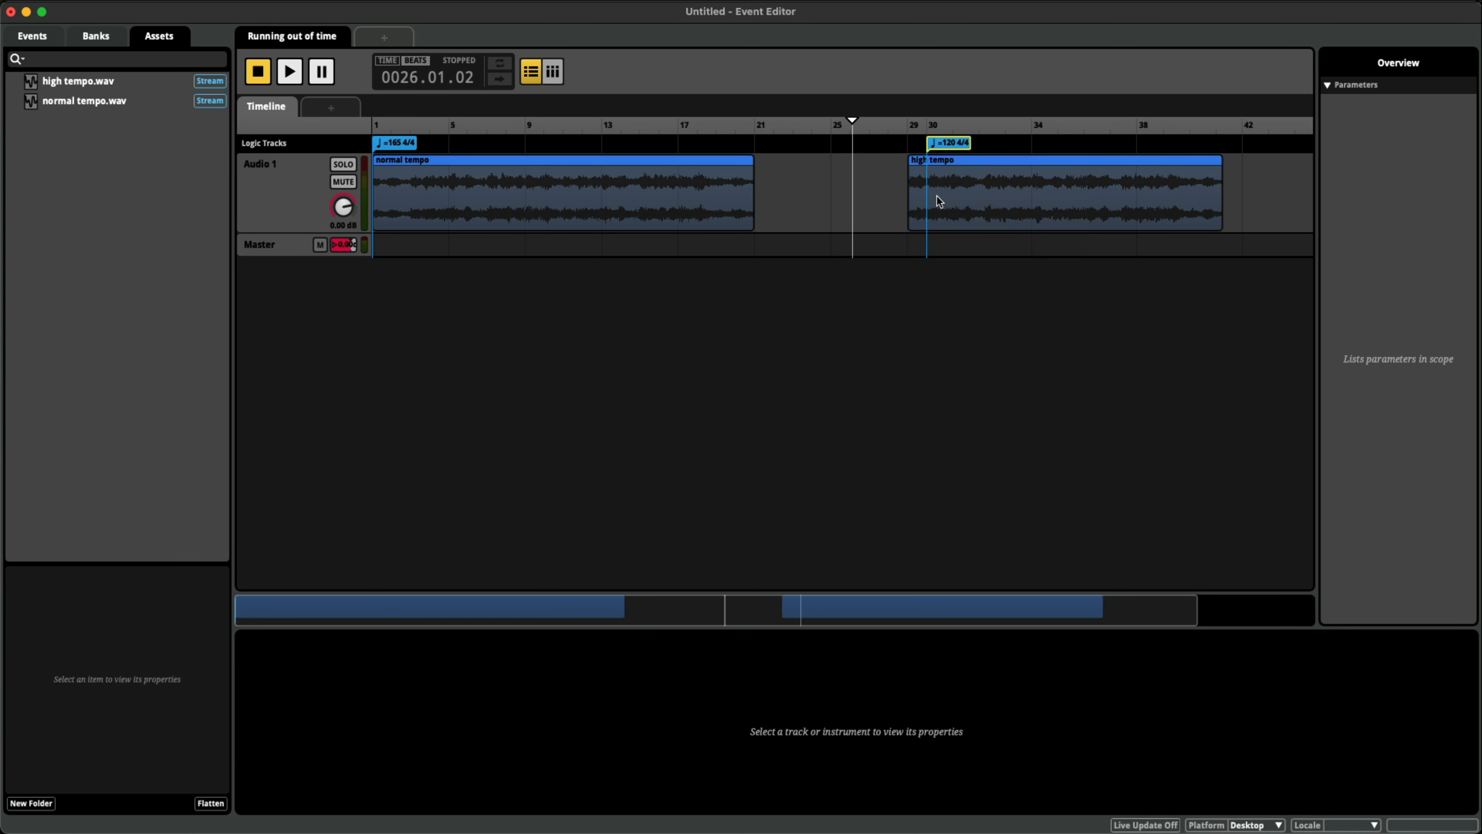
pyautogui.doubleClick(948, 140)
pyautogui.write('185')
pyautogui.press('Return')
pyautogui.moveTo(951, 144); pyautogui.dragTo(933, 149)
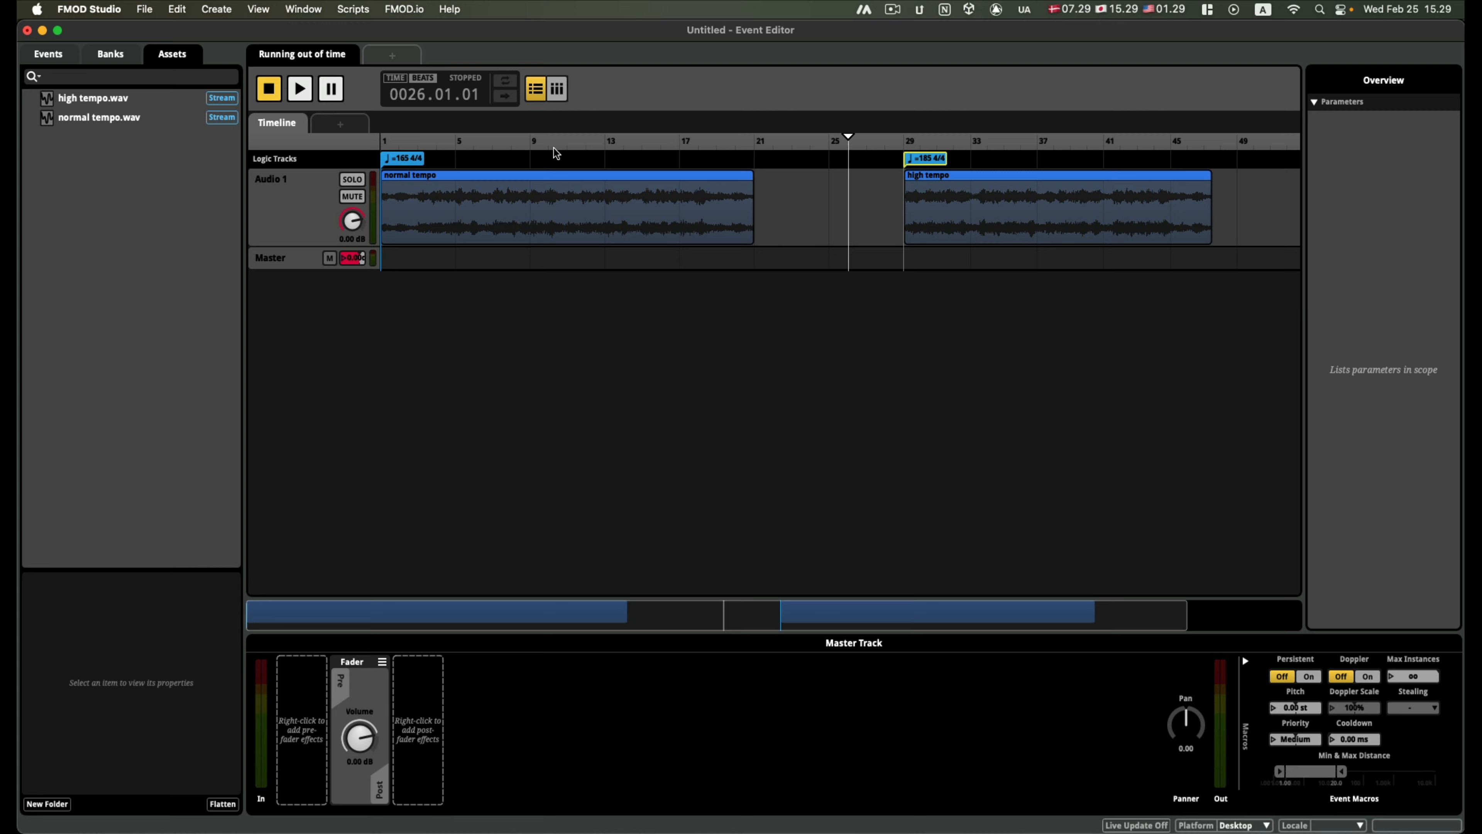
# - Add a transition region to the logic tracks and stretch it over the full length of the normal tempo clip
pyautogui.rightClick(557, 164)
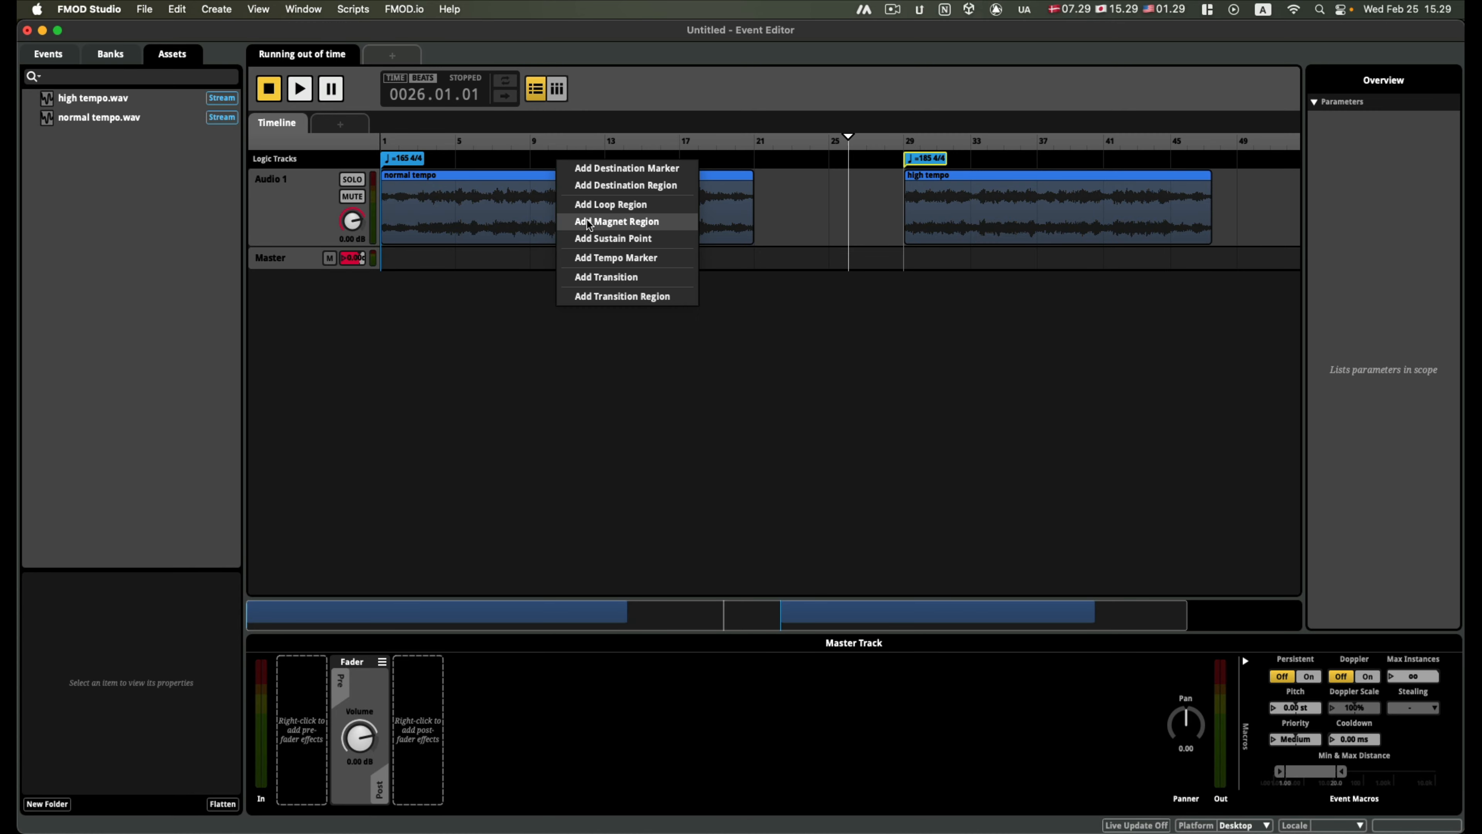
pyautogui.click(603, 295)
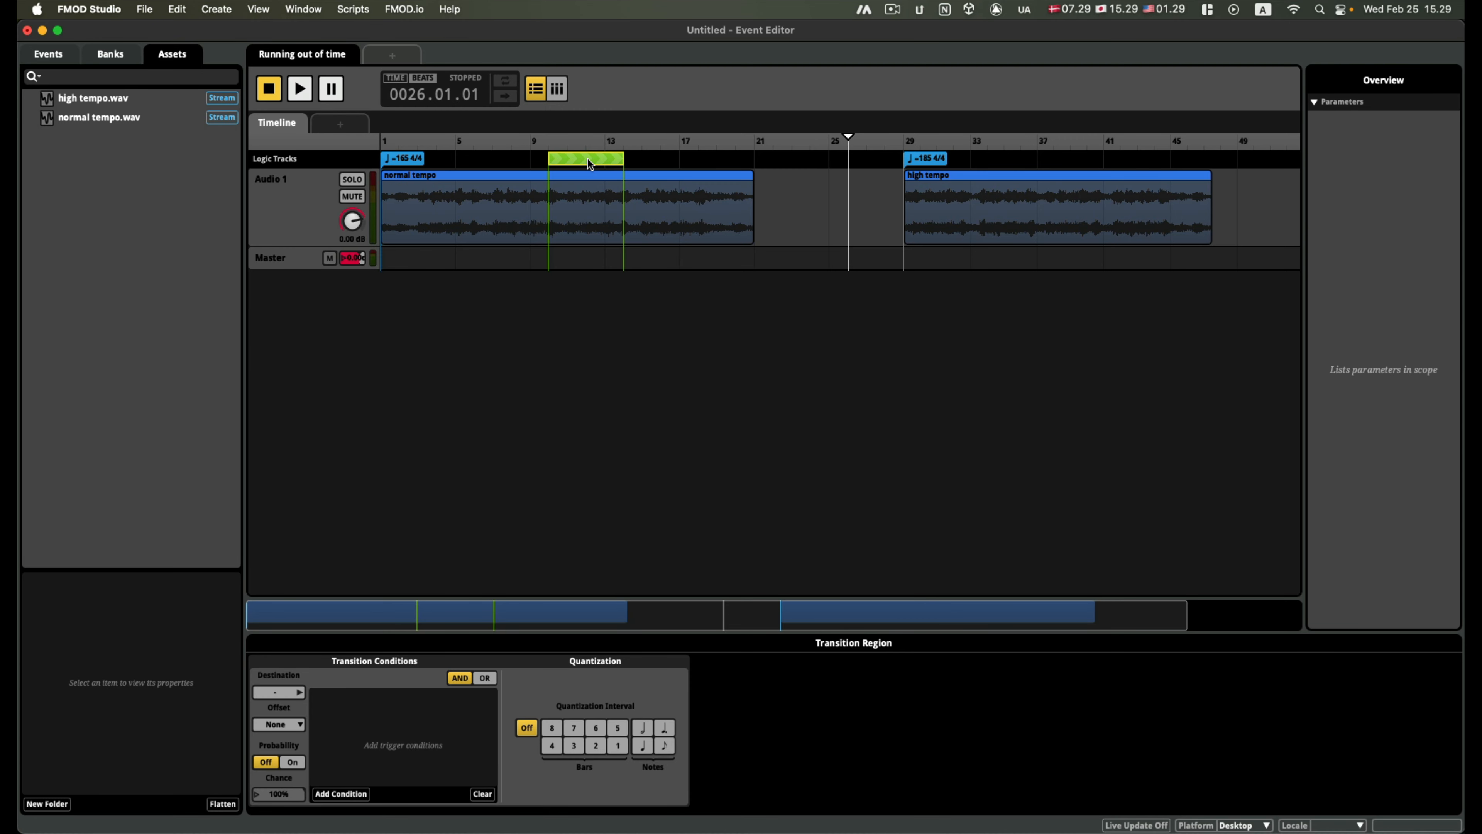
pyautogui.moveTo(587, 159); pyautogui.dragTo(381, 179)
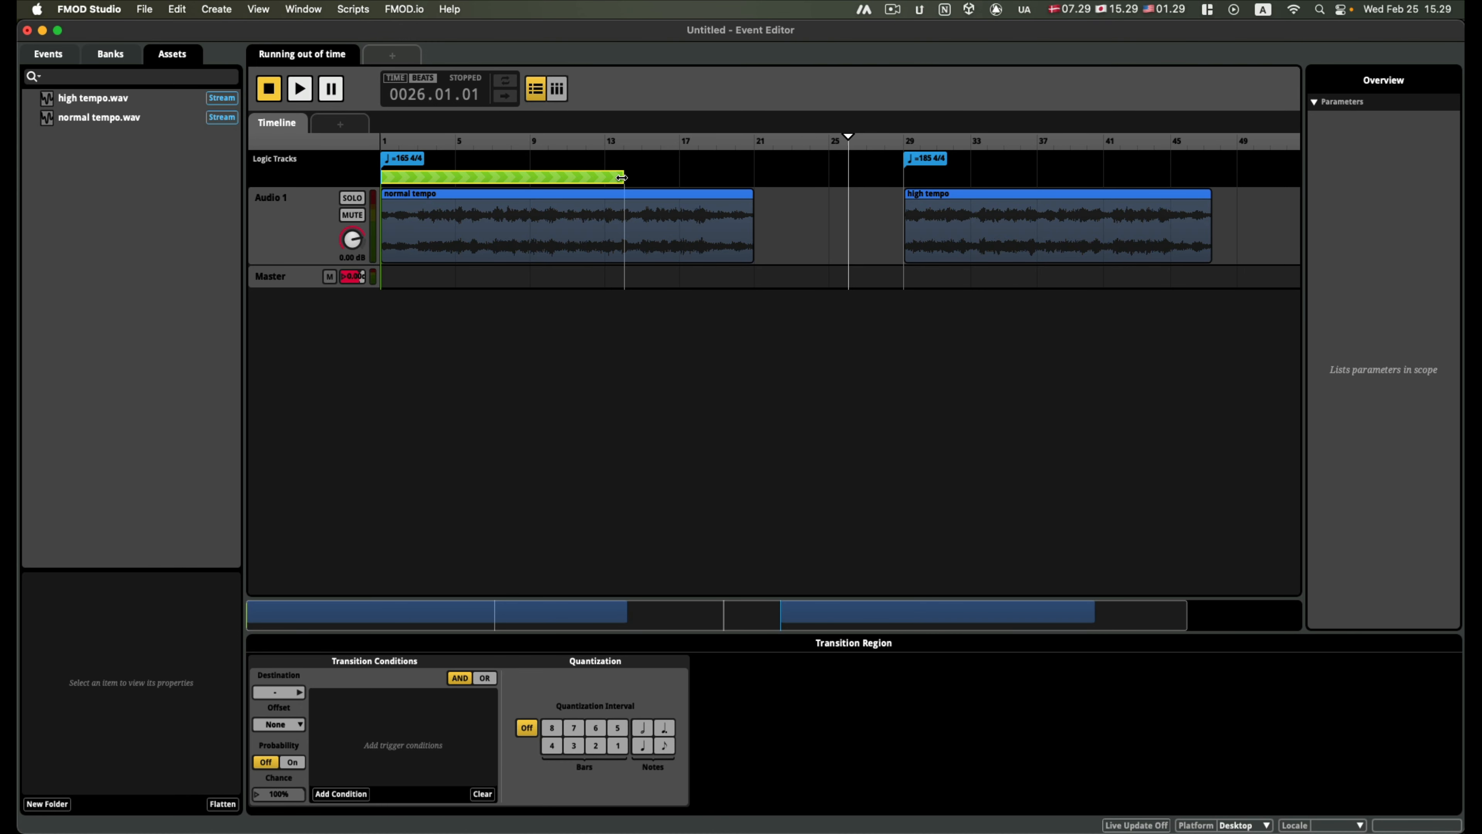
pyautogui.moveTo(622, 178); pyautogui.dragTo(754, 178)
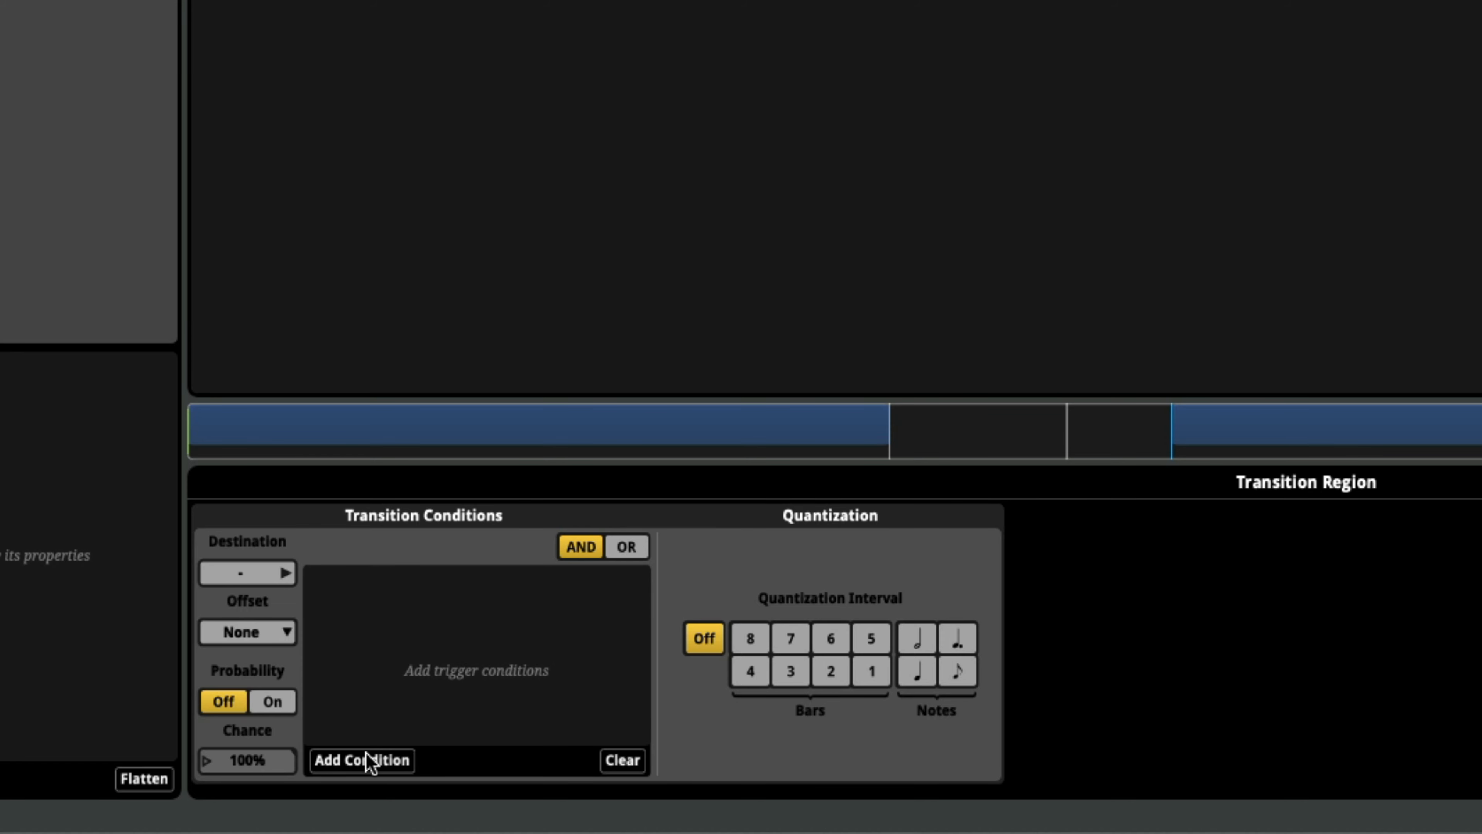
# - Start a parameter condition for the transition region with a new User: Discrete parameter ranging from 0 to 300
pyautogui.click(365, 758)
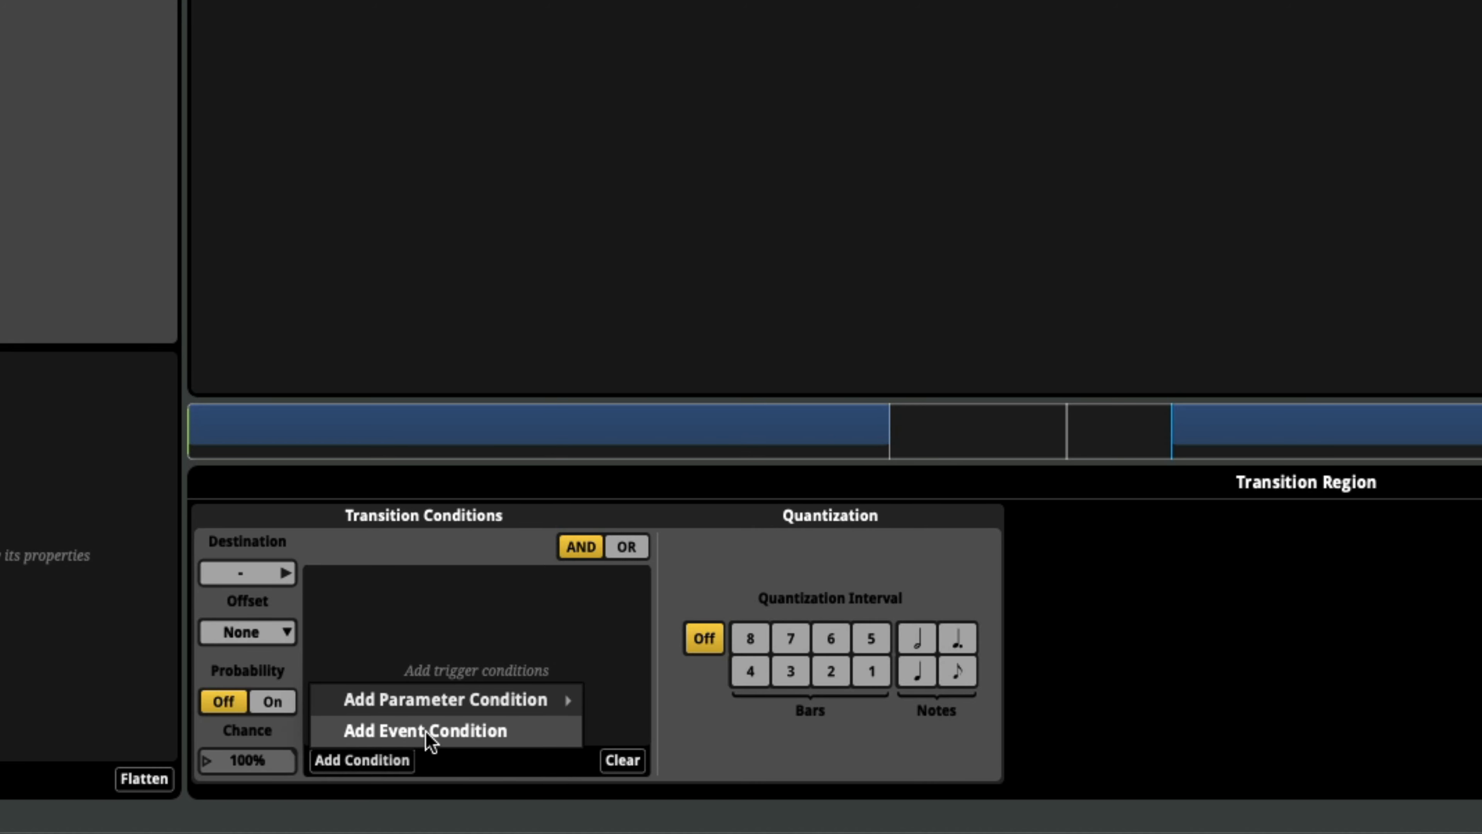
pyautogui.moveTo(462, 702)
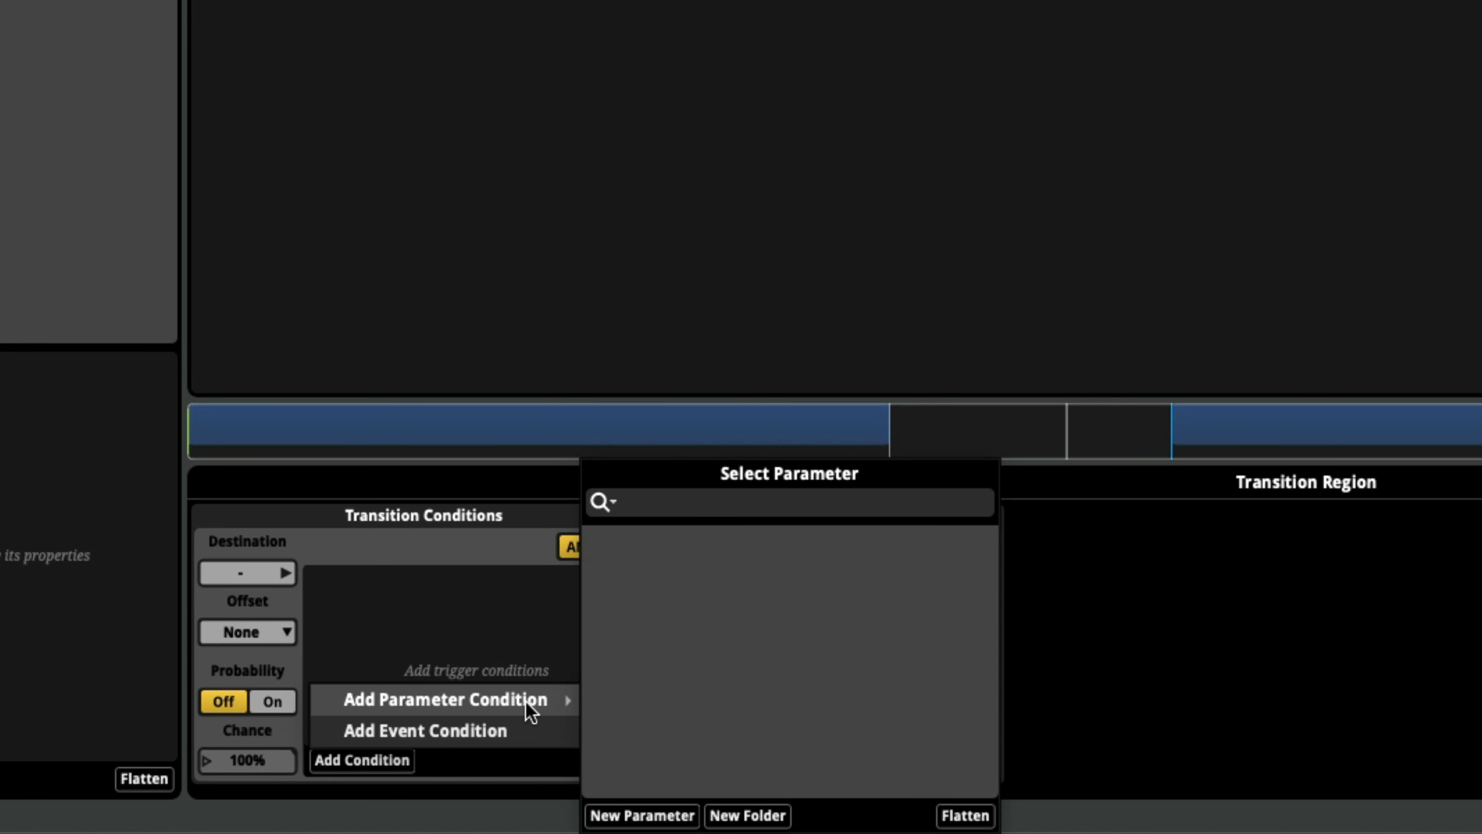
pyautogui.click(636, 816)
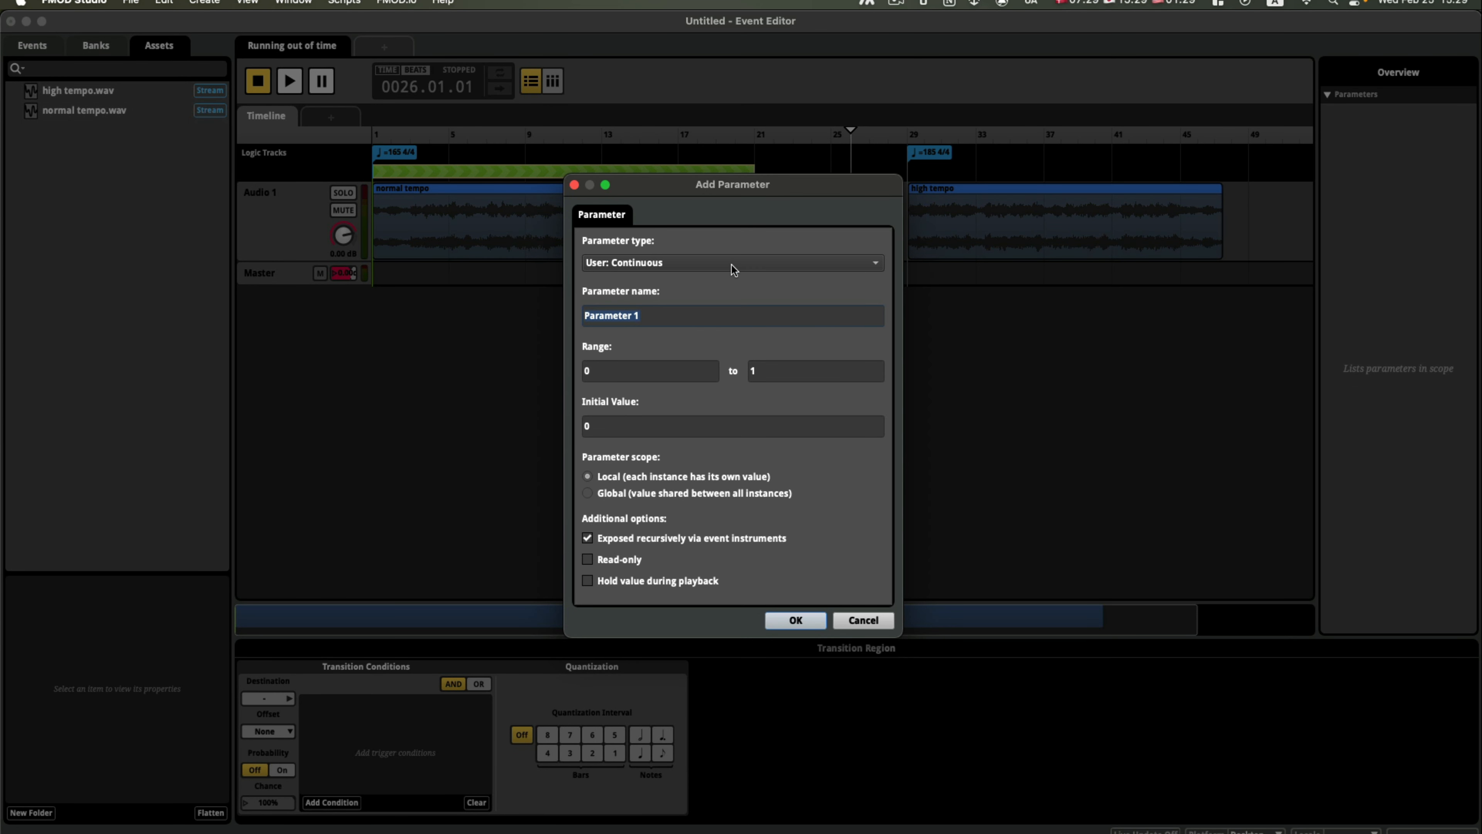
pyautogui.click(733, 265)
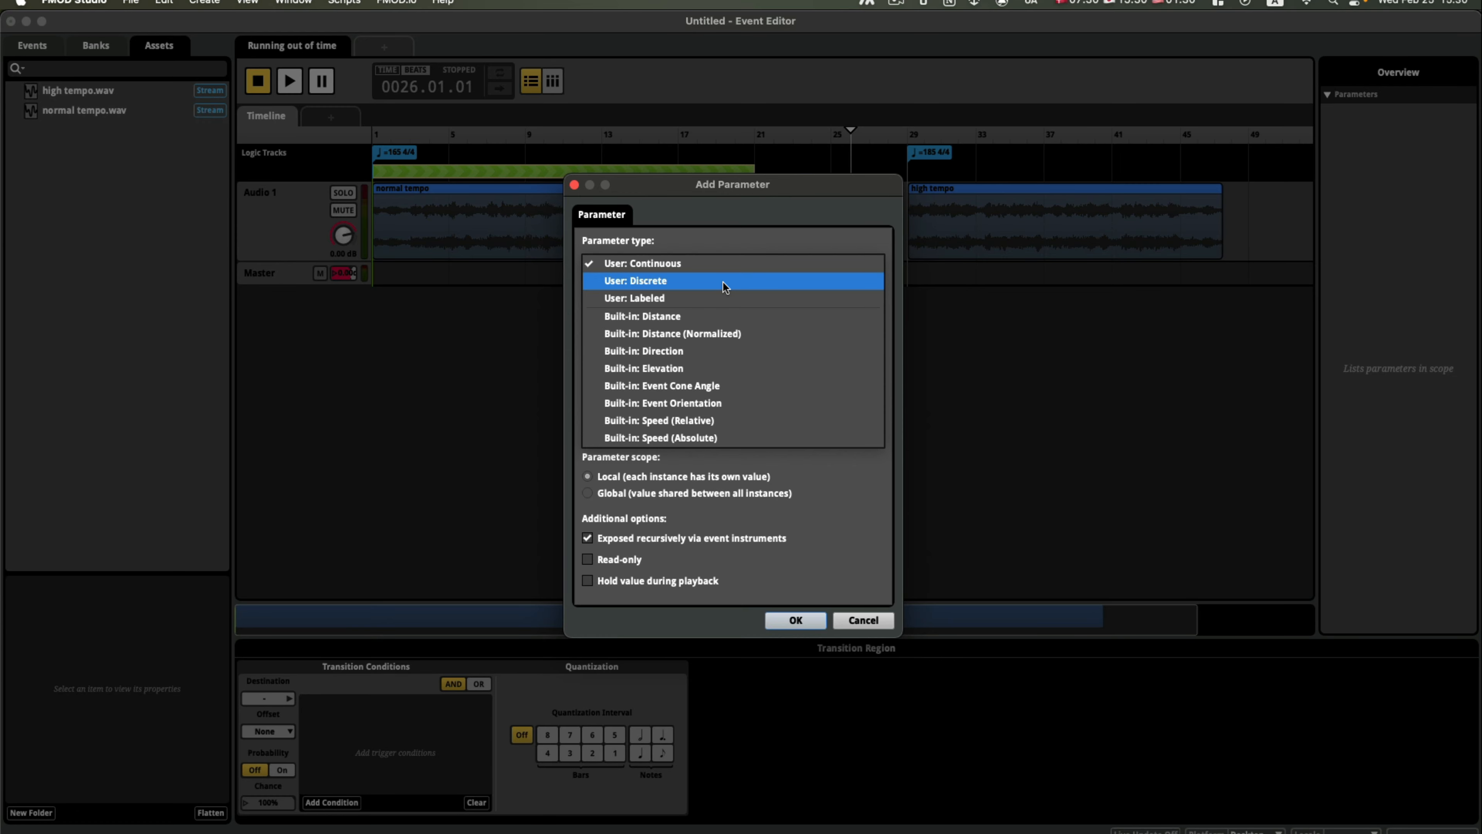
pyautogui.click(722, 280)
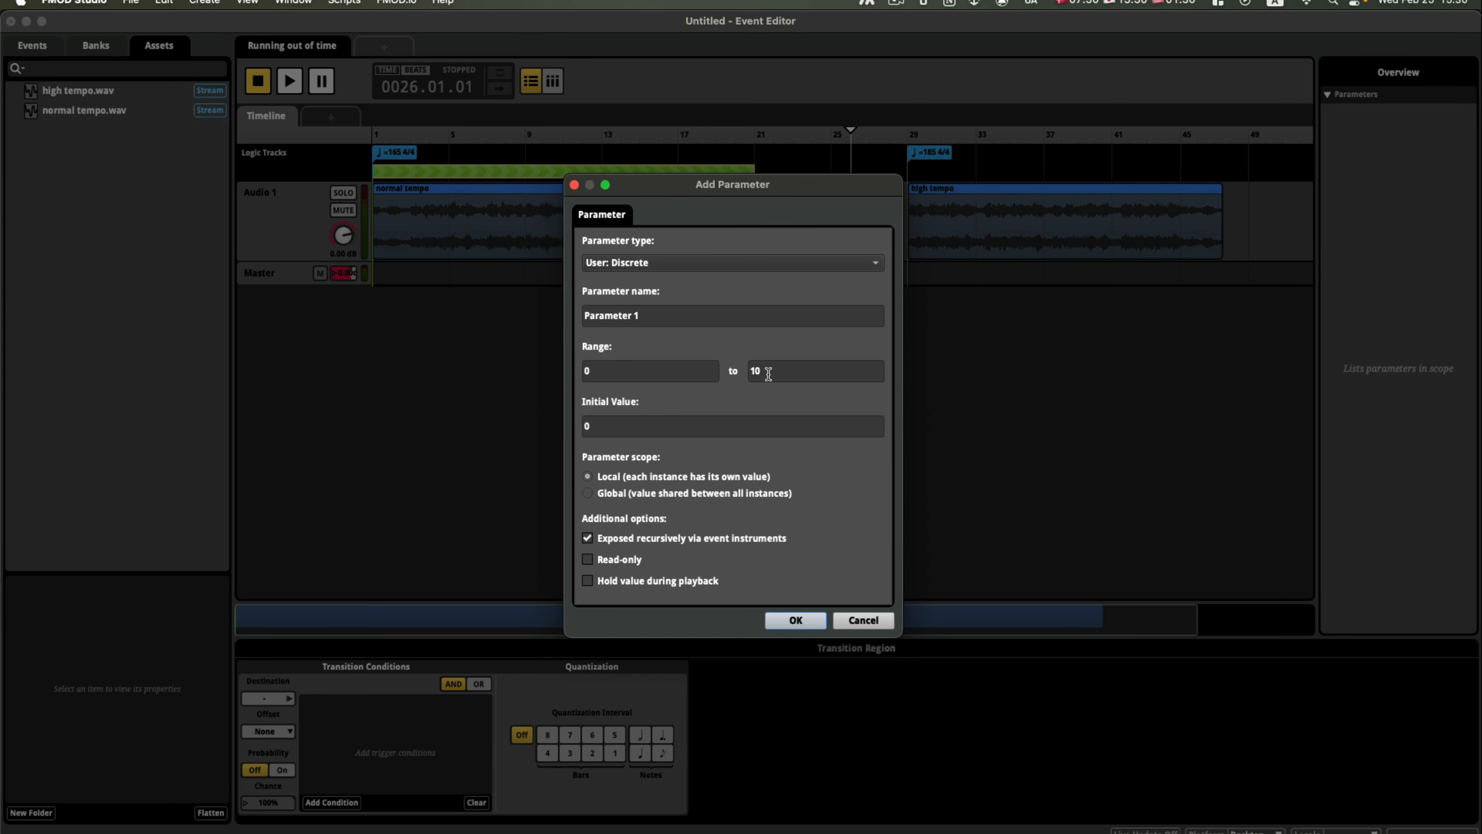
pyautogui.moveTo(768, 374); pyautogui.dragTo(737, 372)
pyautogui.write('300')
# - Name the new parameter Time Left and create it
pyautogui.moveTo(661, 316); pyautogui.dragTo(577, 317)
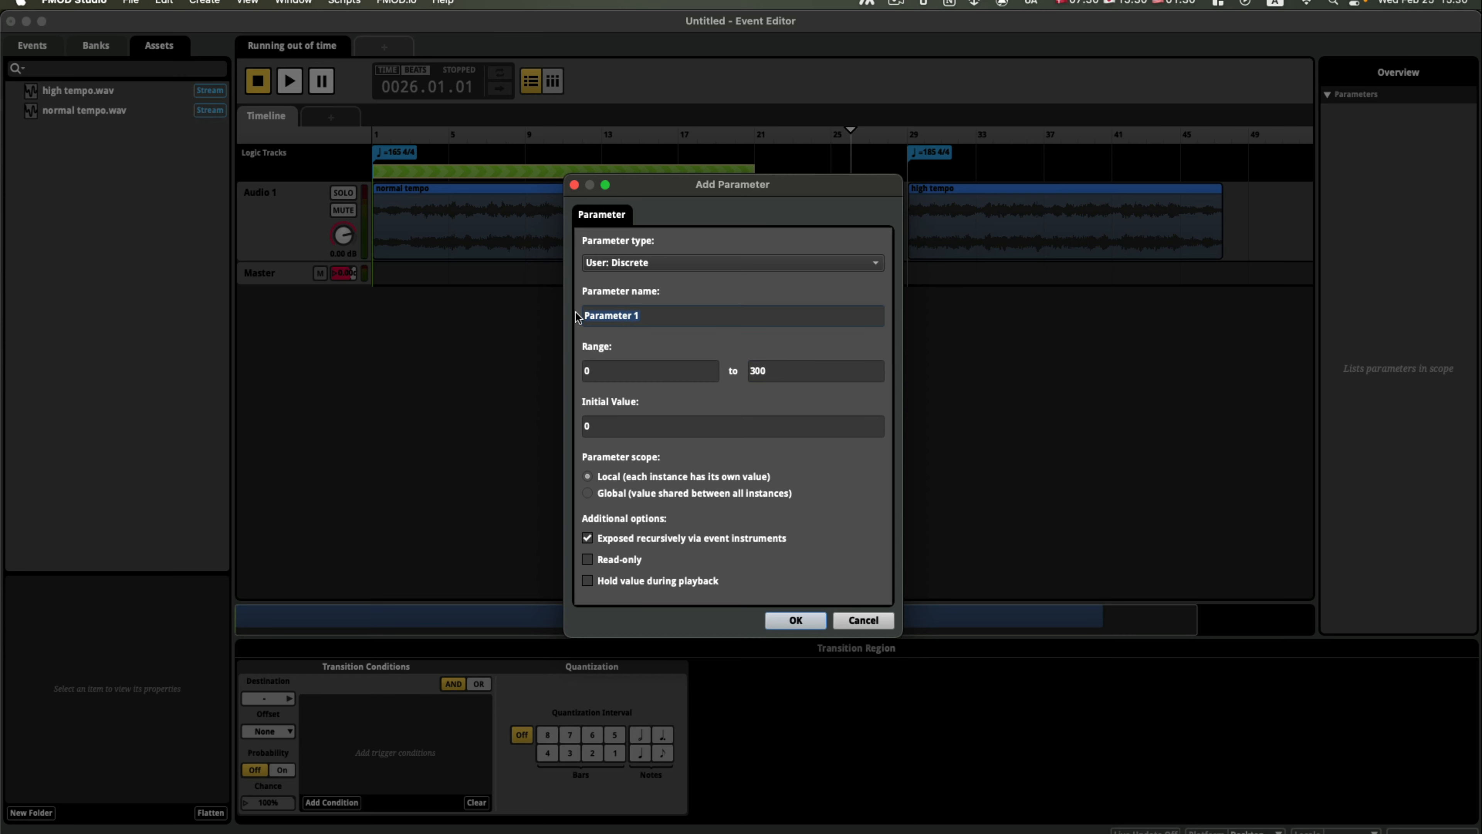
pyautogui.write('Tiem')
pyautogui.press('BackSpace')
pyautogui.press('BackSpace')
pyautogui.write('me Lef')
pyautogui.click(794, 620)
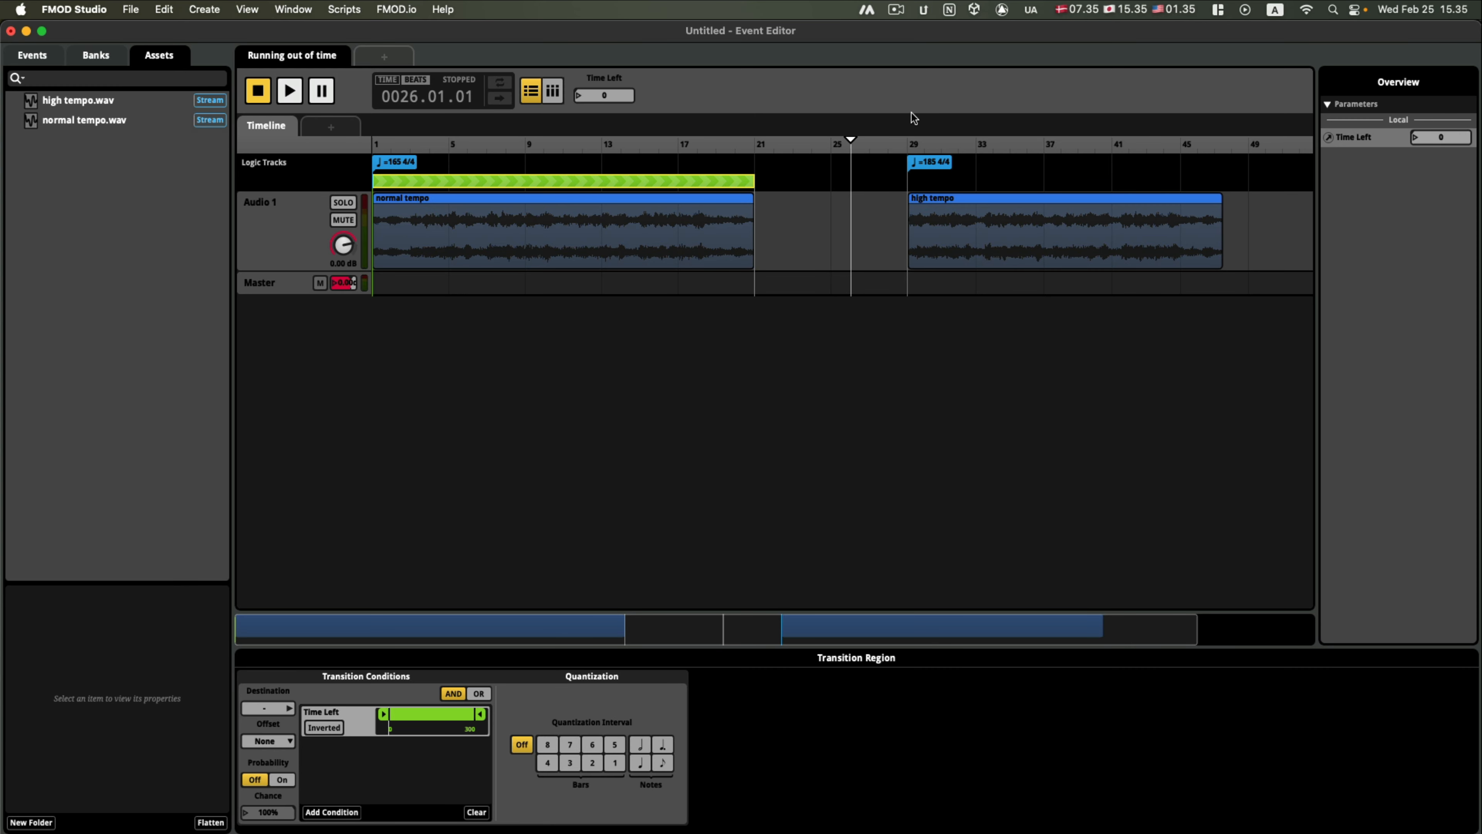
# - Edit the Time Left parameter and set its initial value to 300
pyautogui.rightClick(1361, 135)
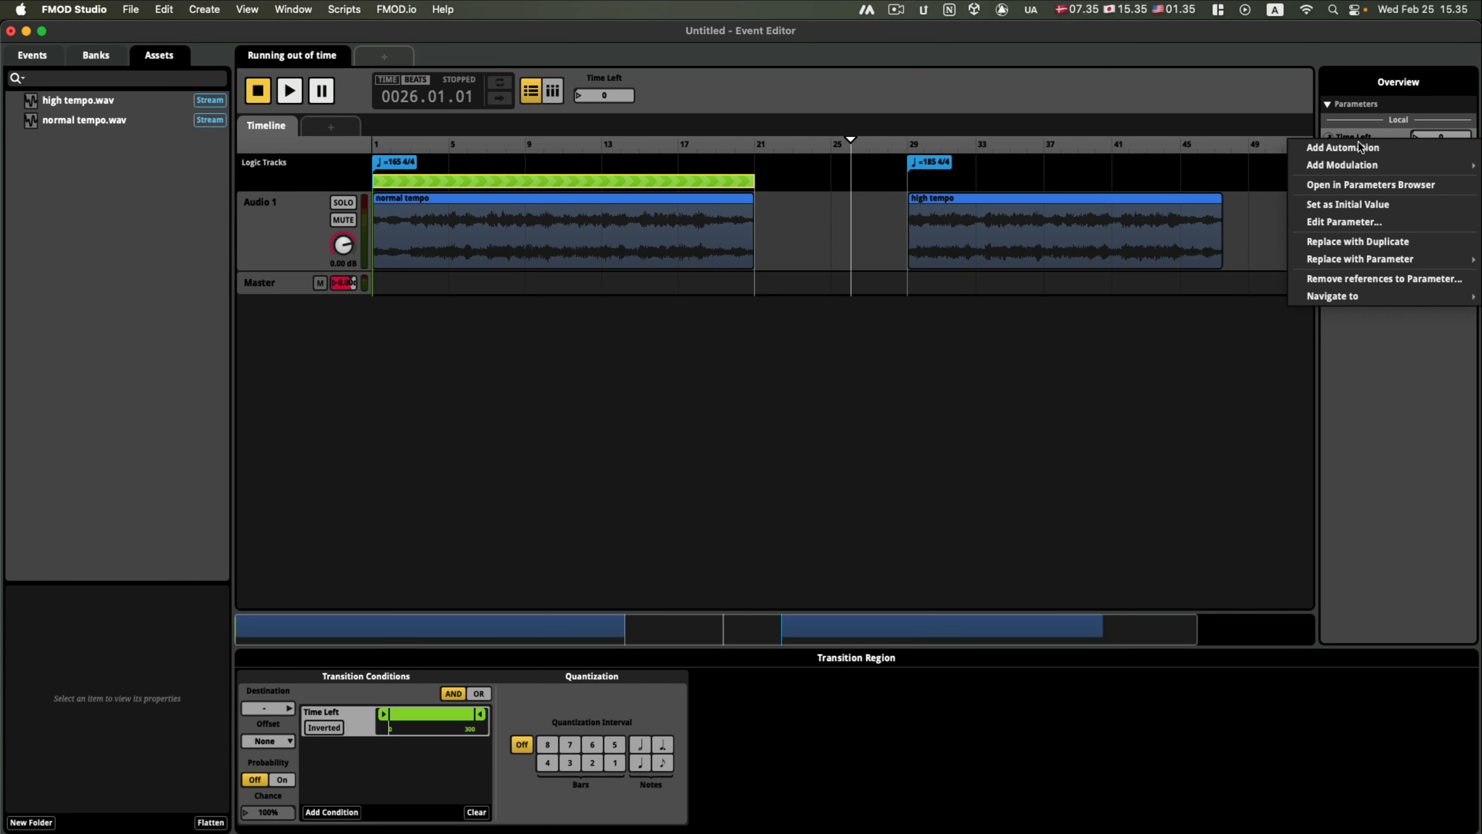
pyautogui.click(1339, 223)
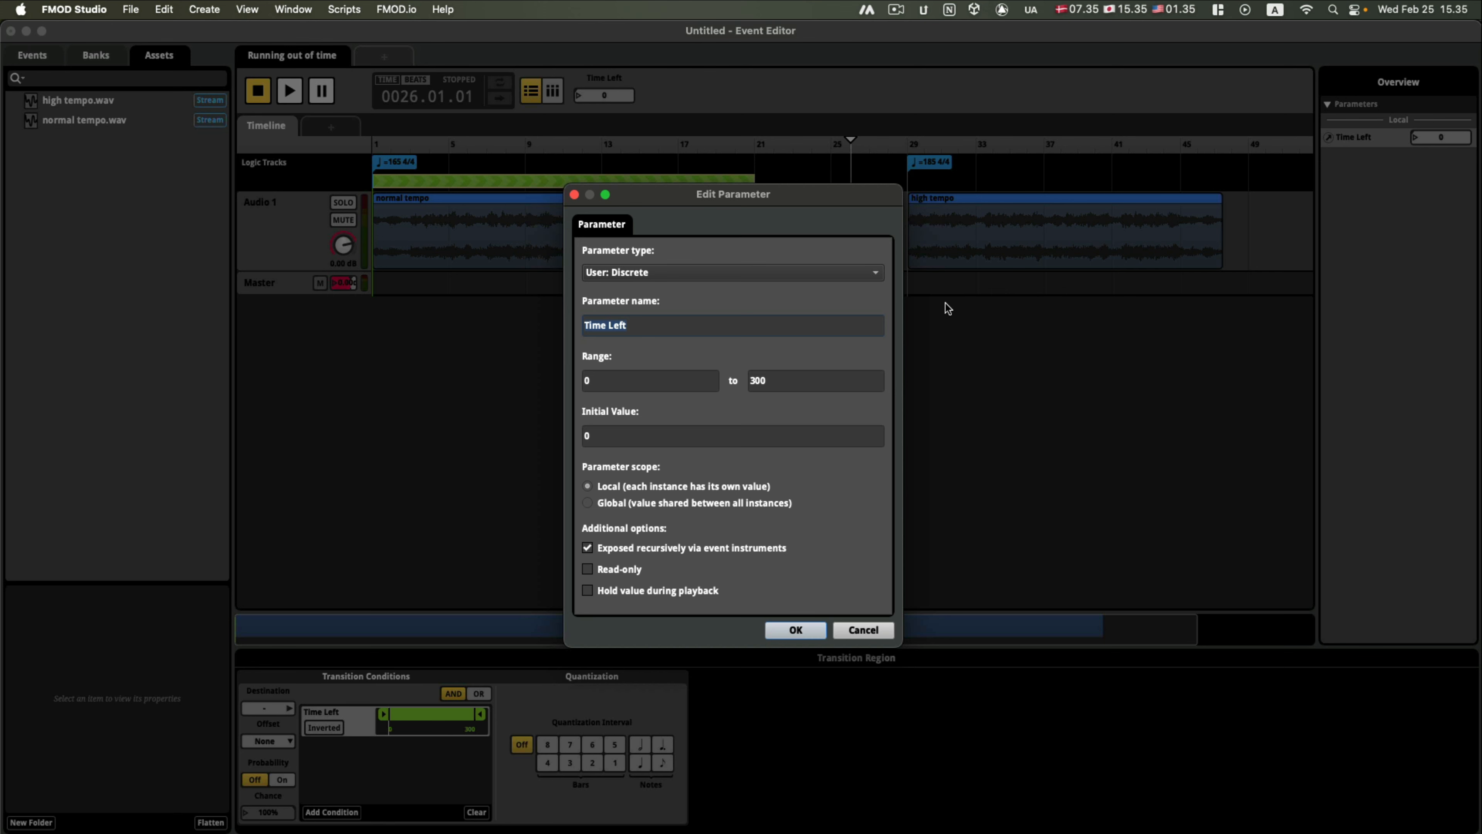
pyautogui.click(600, 436)
pyautogui.press('BackSpace')
pyautogui.click(792, 625)
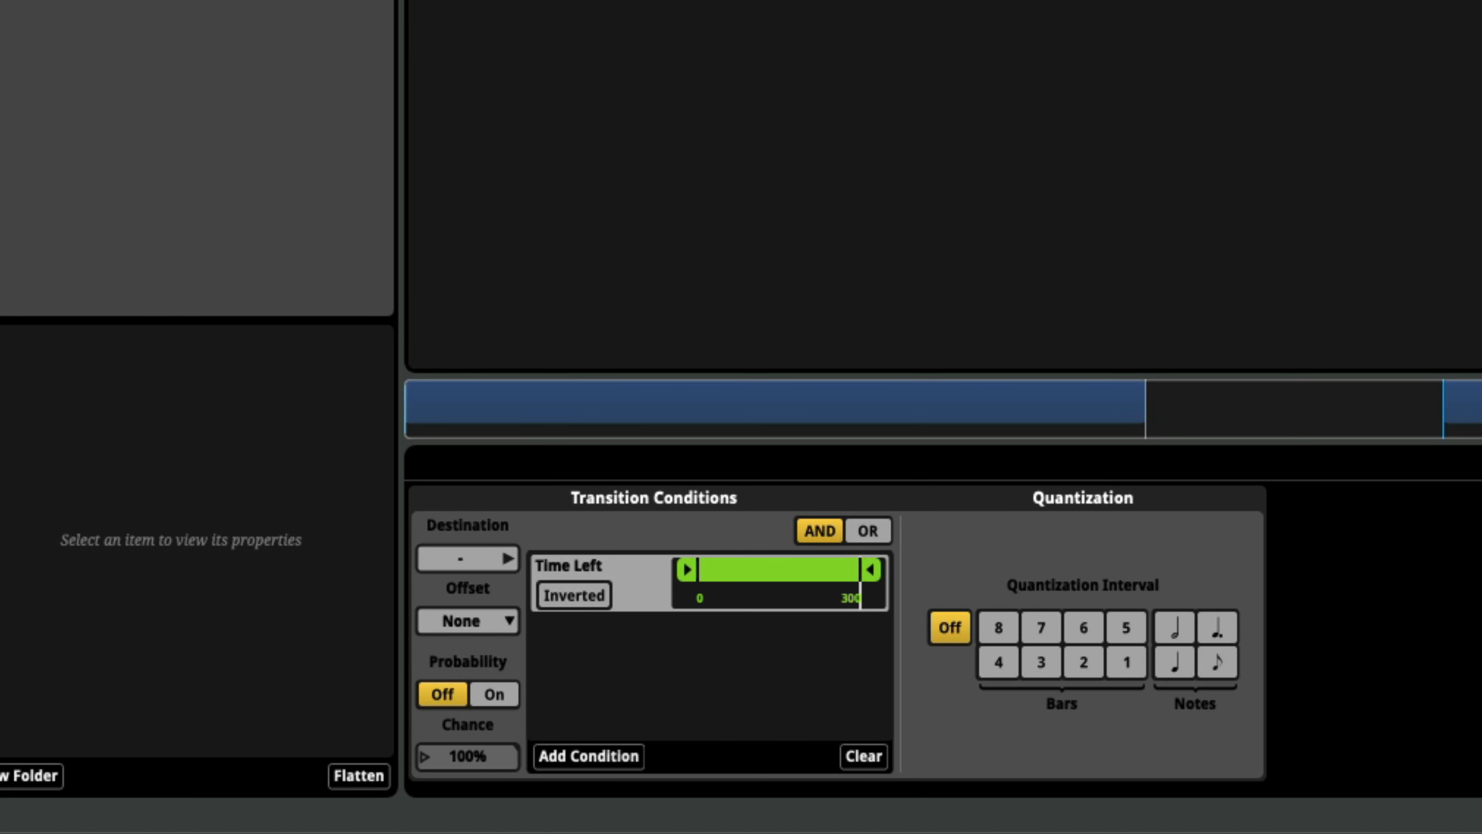
# - Limit the transition region's Time Left condition to the range 0 to 100
pyautogui.moveTo(870, 576); pyautogui.dragTo(762, 576)
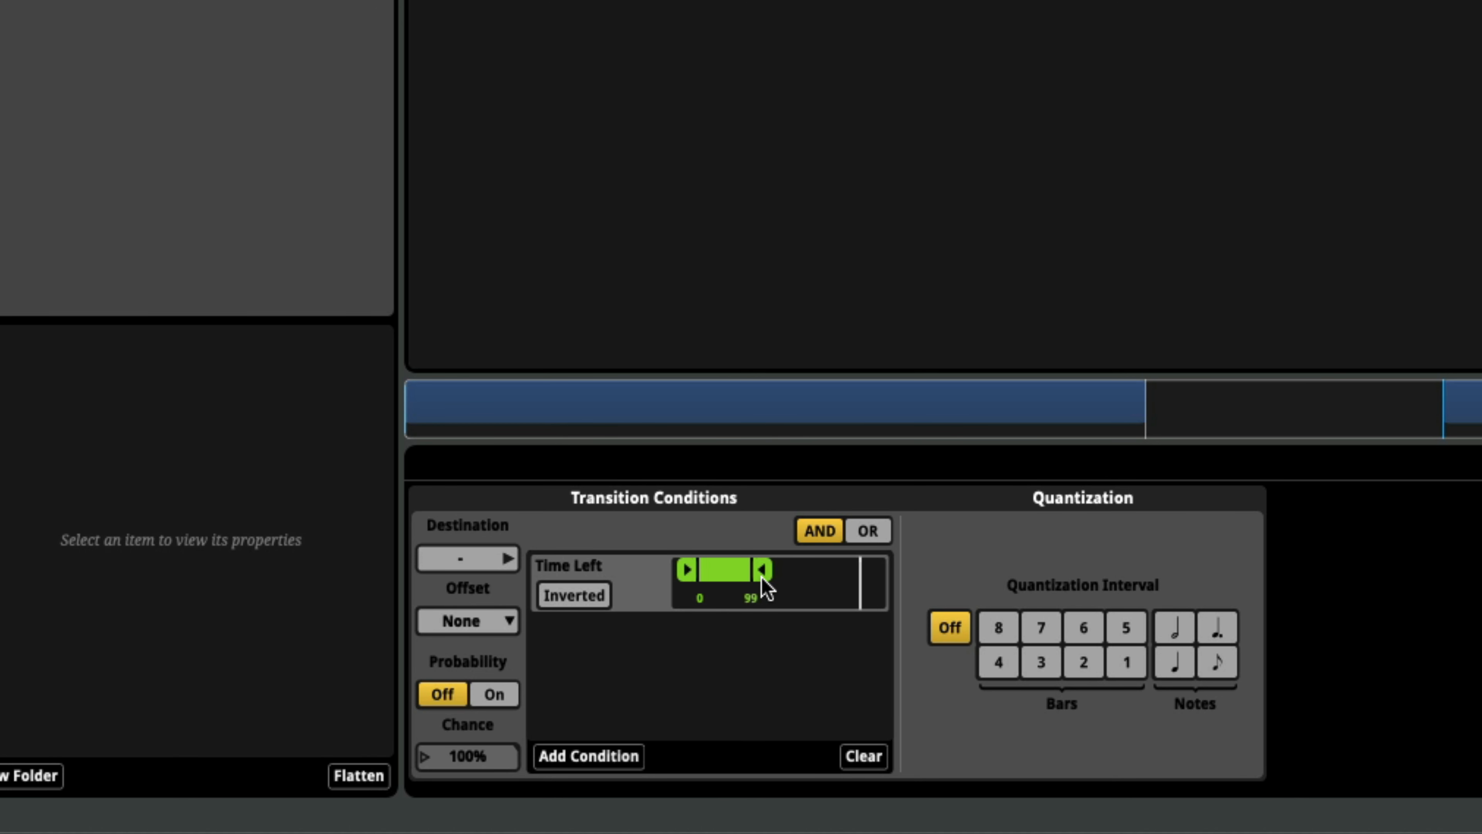
pyautogui.doubleClick(754, 600)
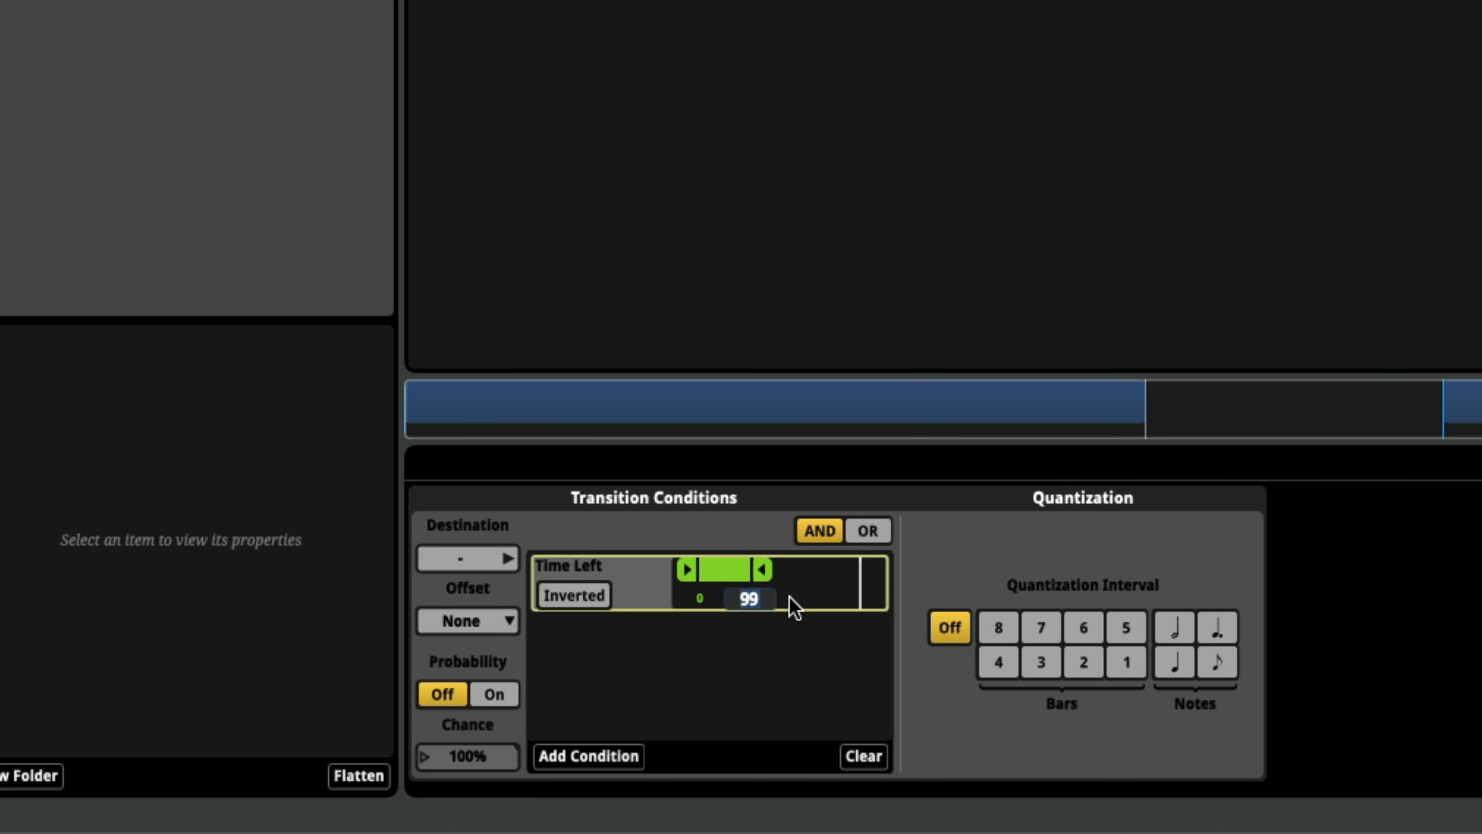
pyautogui.write('100')
pyautogui.press('Return')
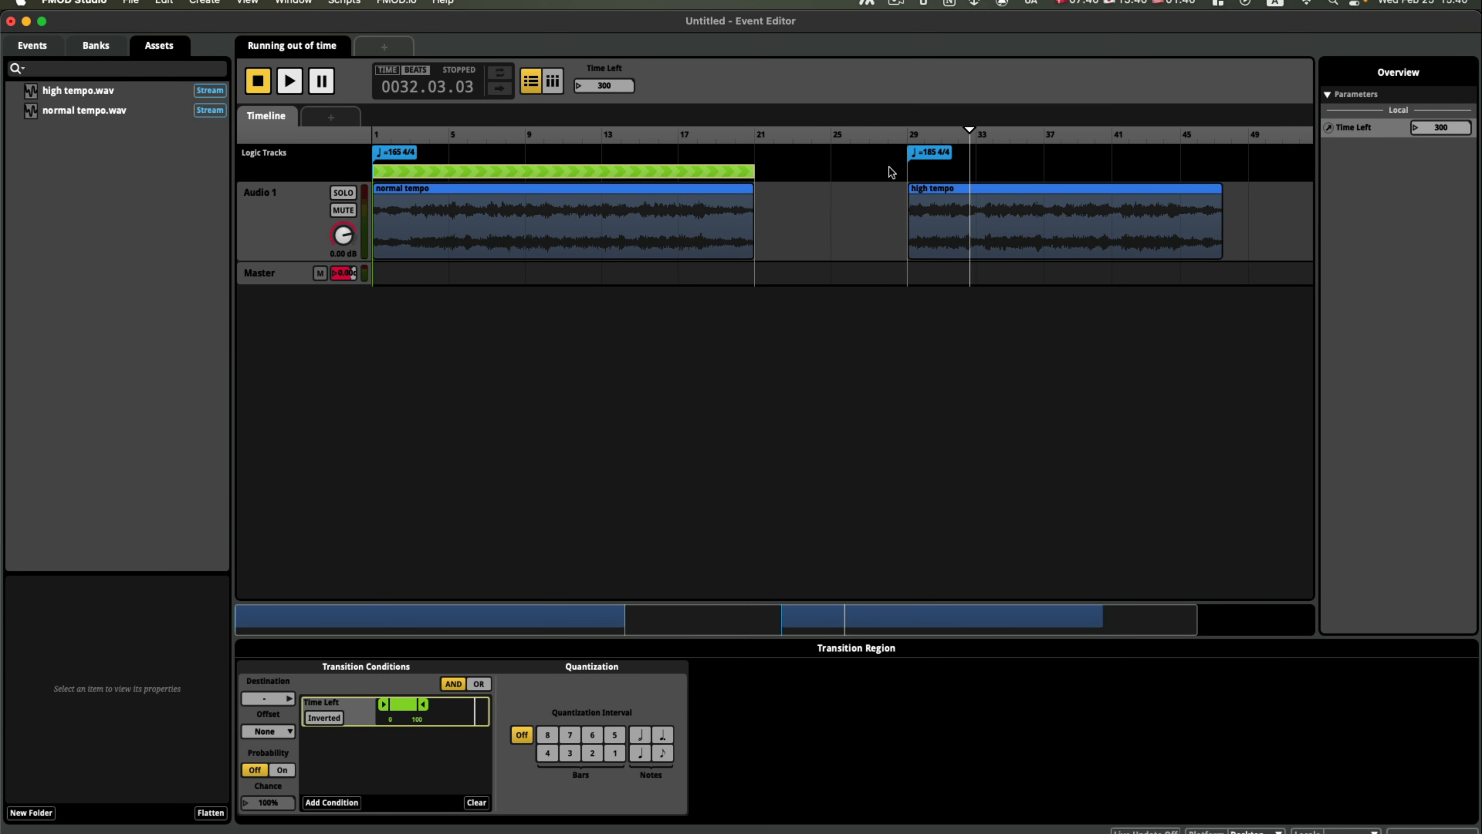
# - Add a destination marker named High Tempo to the logic tracks and align it with the start of the high tempo clip
pyautogui.rightClick(889, 170)
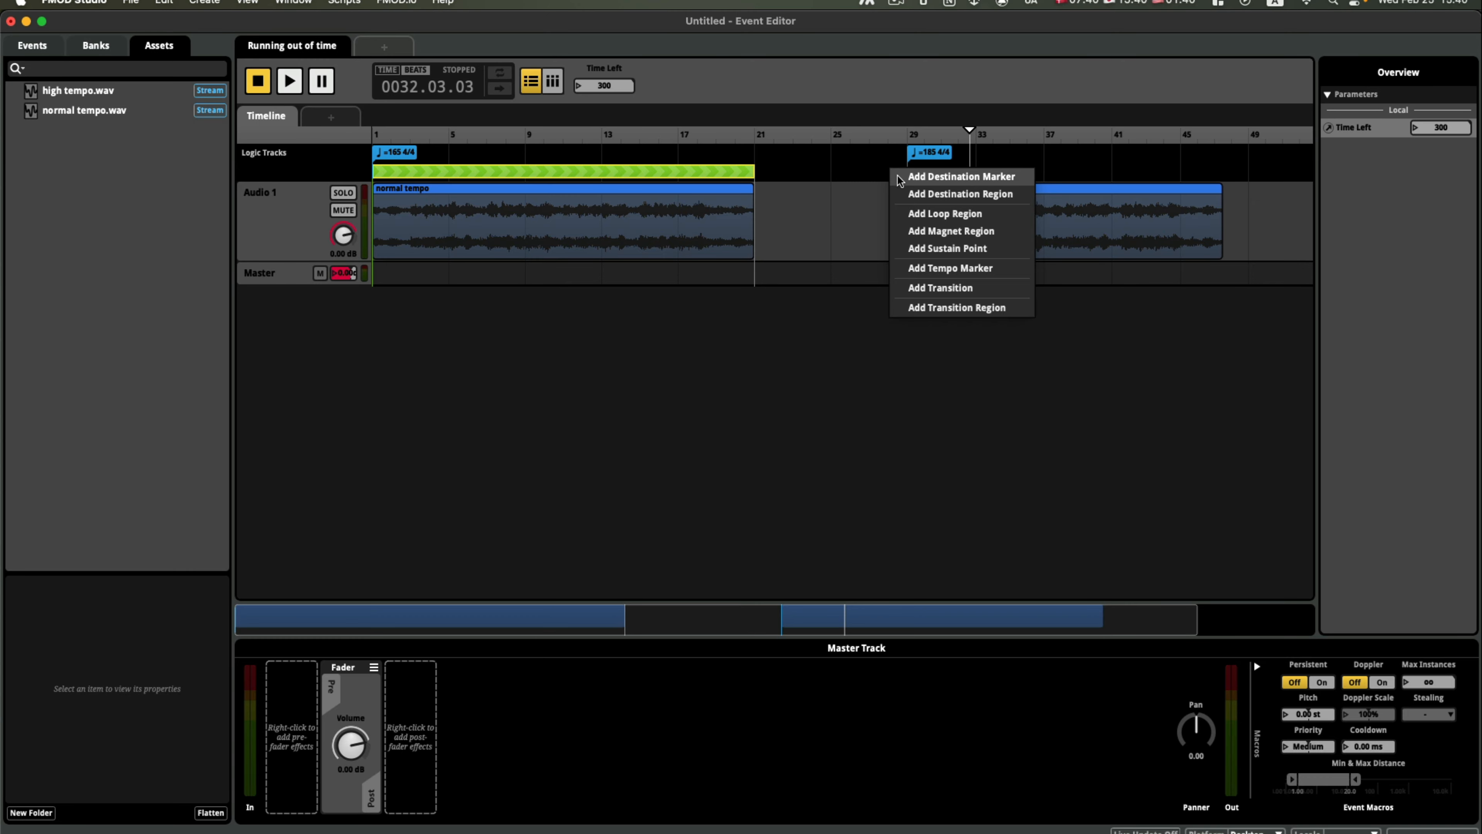
pyautogui.click(899, 177)
pyautogui.doubleClick(906, 173)
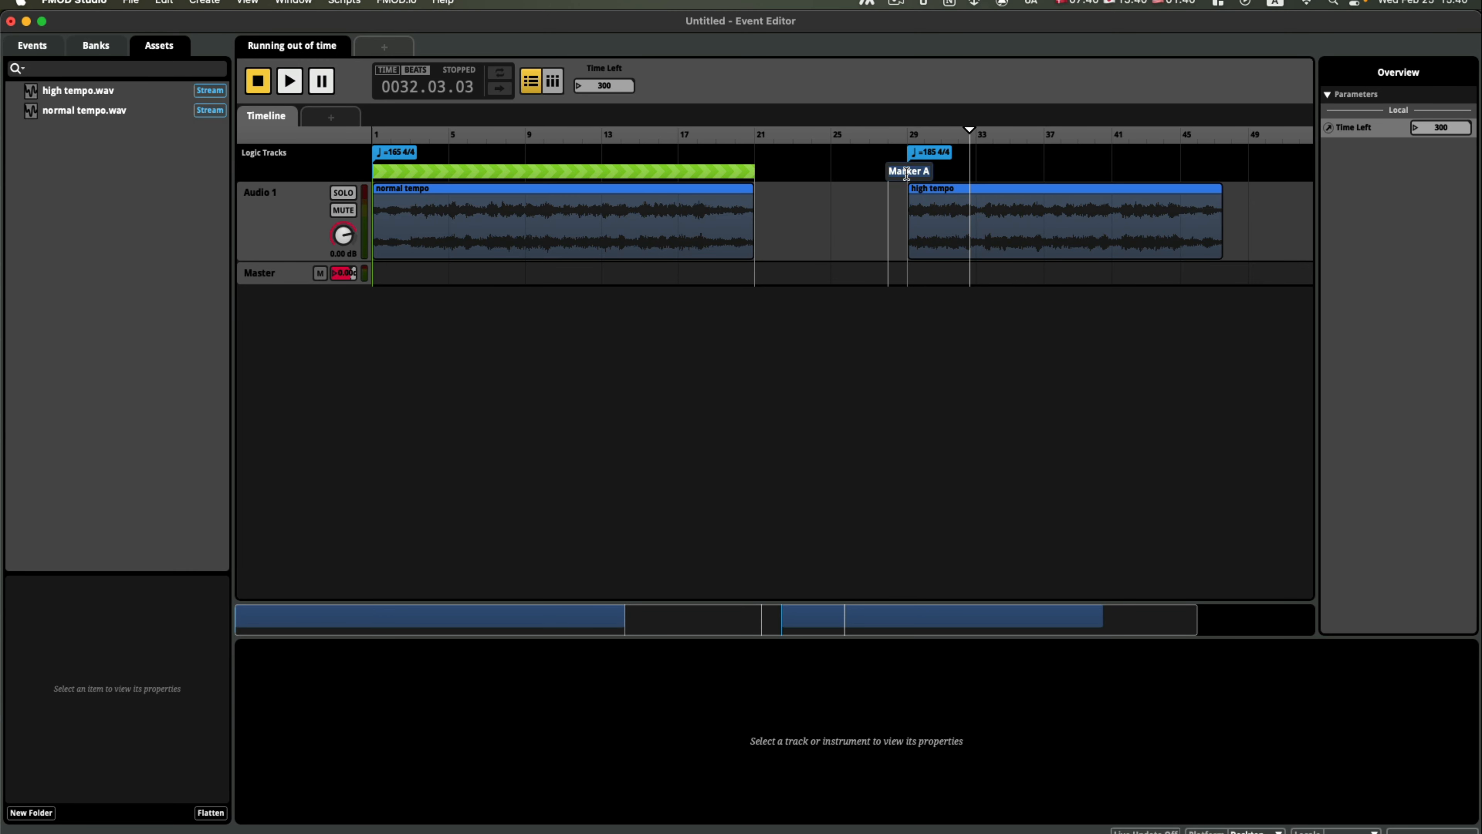
pyautogui.write('H')
pyautogui.write('igh ')
pyautogui.write('Tempo')
pyautogui.press('Return')
pyautogui.moveTo(901, 175); pyautogui.dragTo(920, 179)
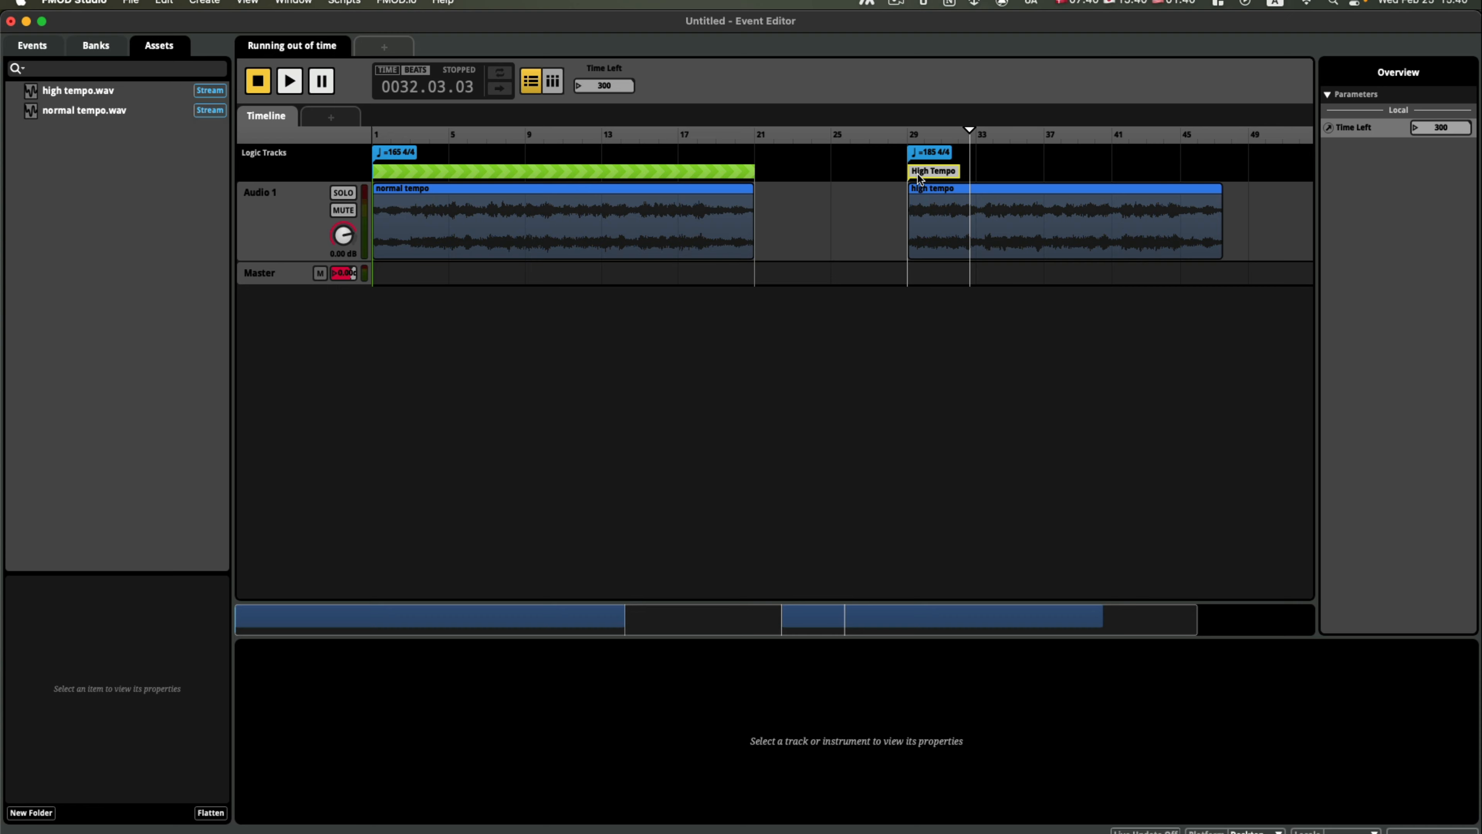
# - Set the transition region's destination to the High Tempo marker
pyautogui.click(621, 175)
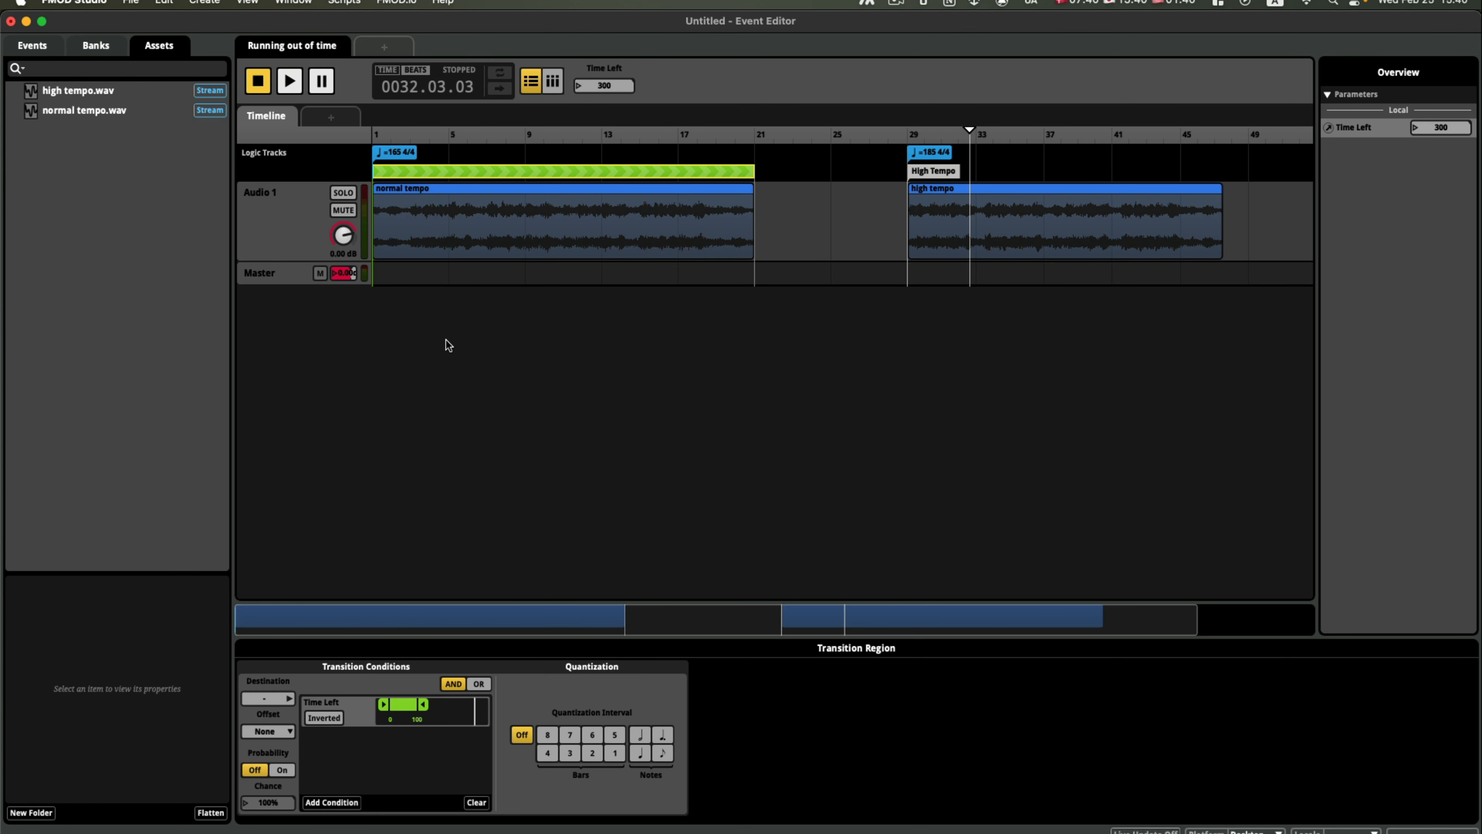
pyautogui.click(269, 698)
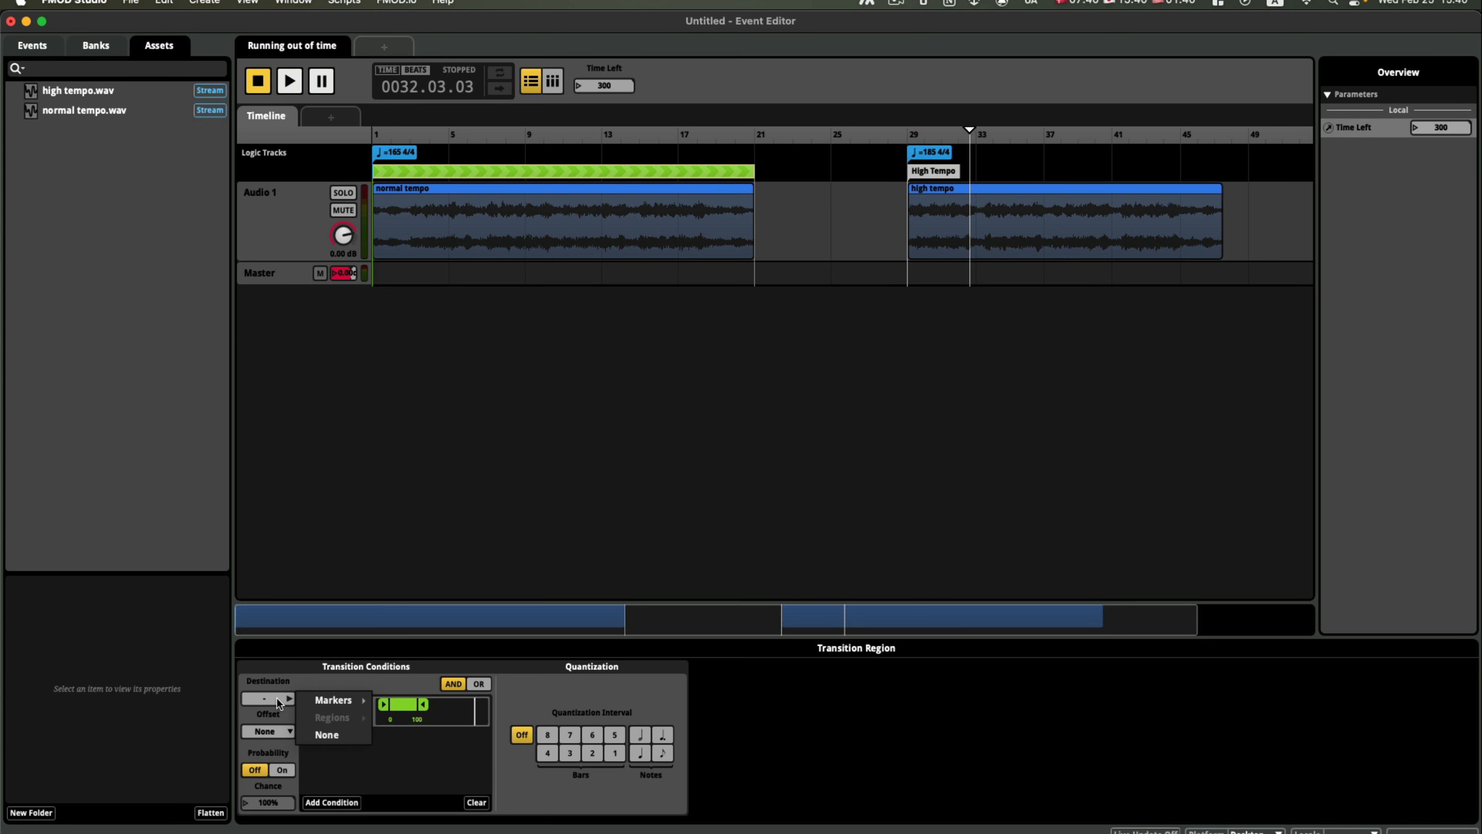
pyautogui.moveTo(316, 704)
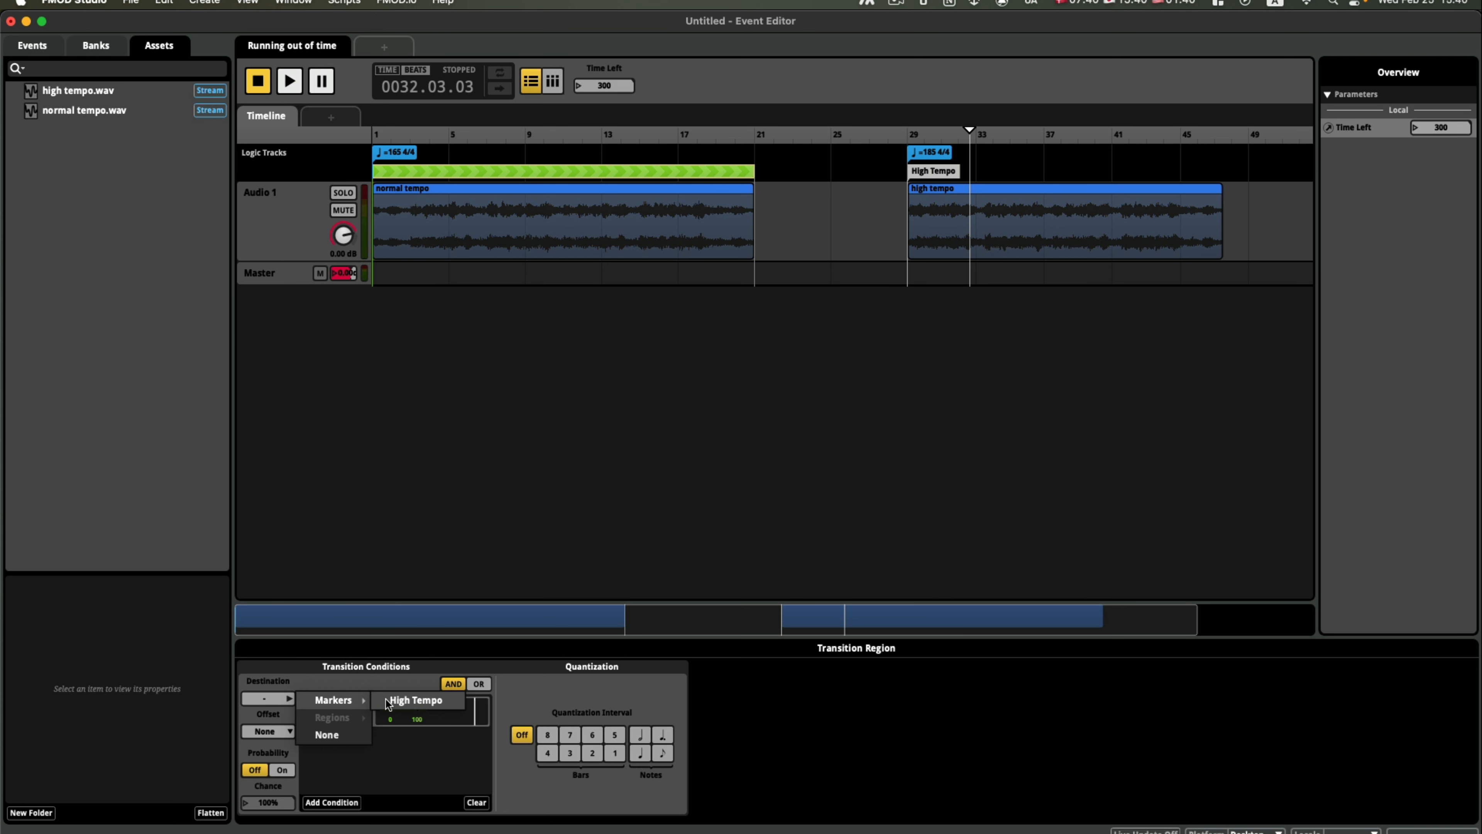
pyautogui.click(388, 701)
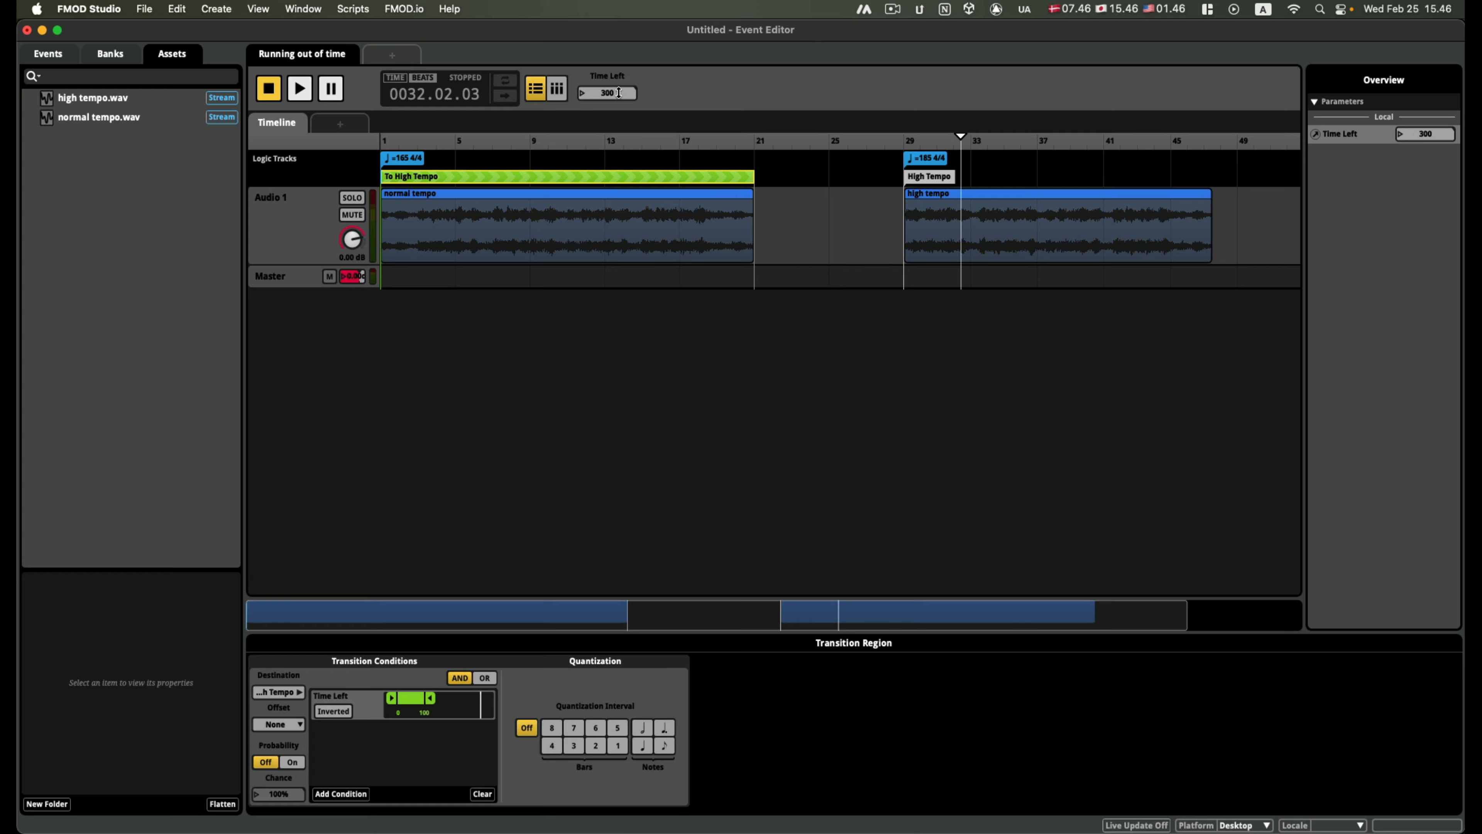
# - Play the event from near bar 1 and lower Time Left below 100 to test the transition, then stop playback
pyautogui.moveTo(619, 92)
pyautogui.mouseDown()
pyautogui.moveTo(619, 218)
pyautogui.moveTo(619, 94)
pyautogui.mouseUp()
pyautogui.click(387, 145)
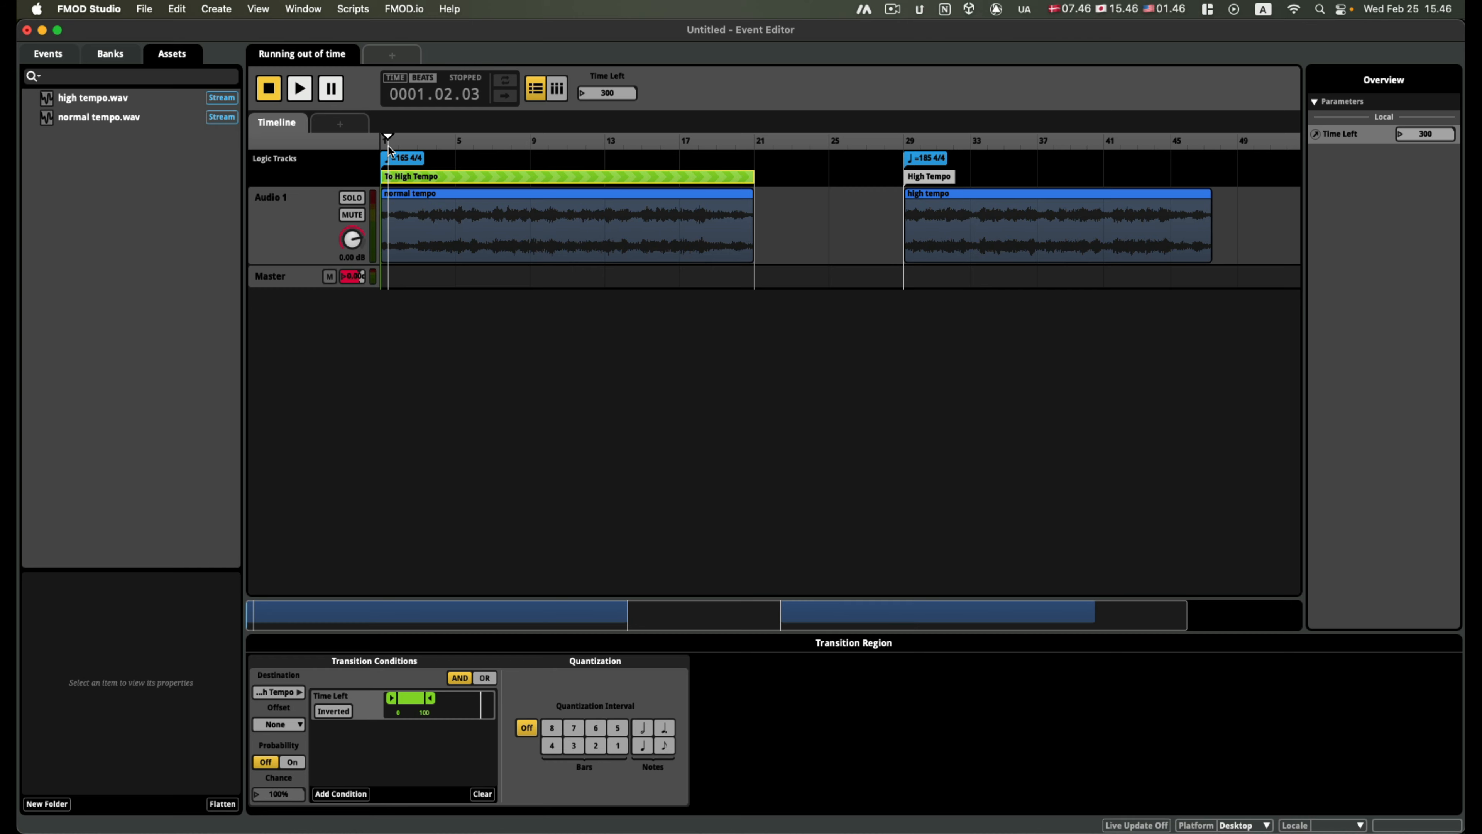
pyautogui.press('space')
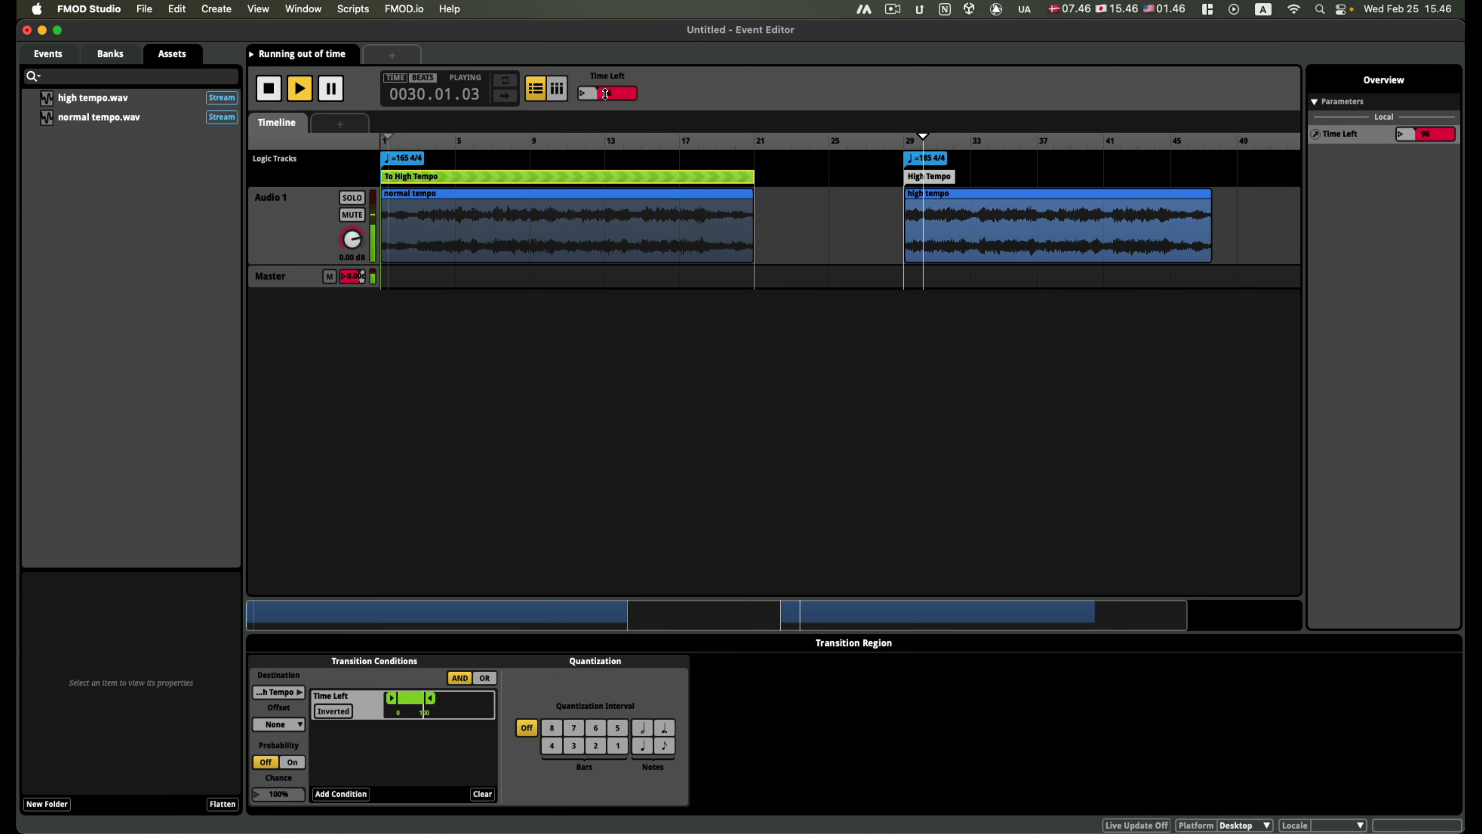
pyautogui.press('space')
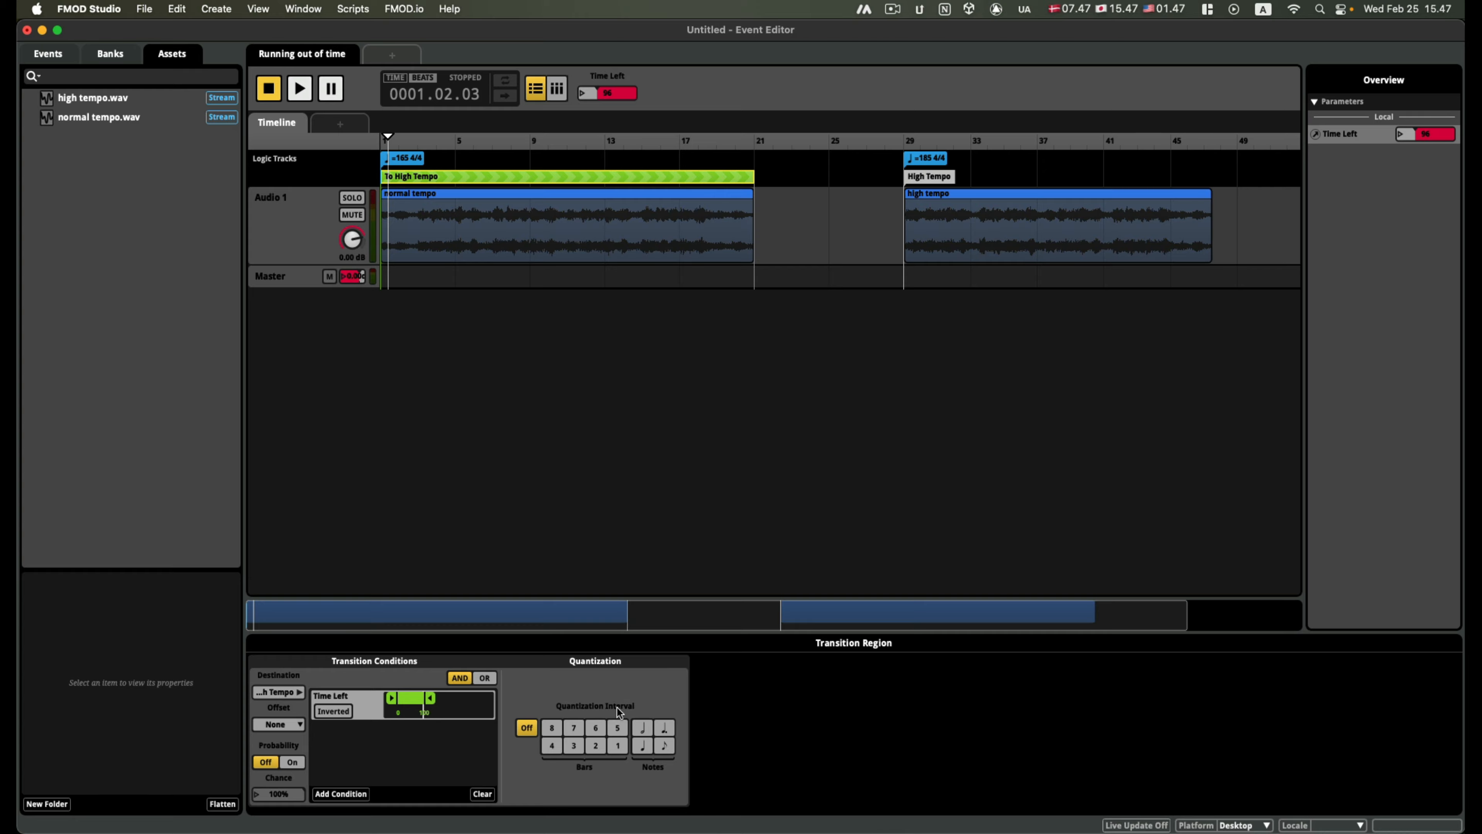
# - Set the transition region's quantization interval to 1 bar and test it by raising and lowering Time Left during playback
pyautogui.click(617, 746)
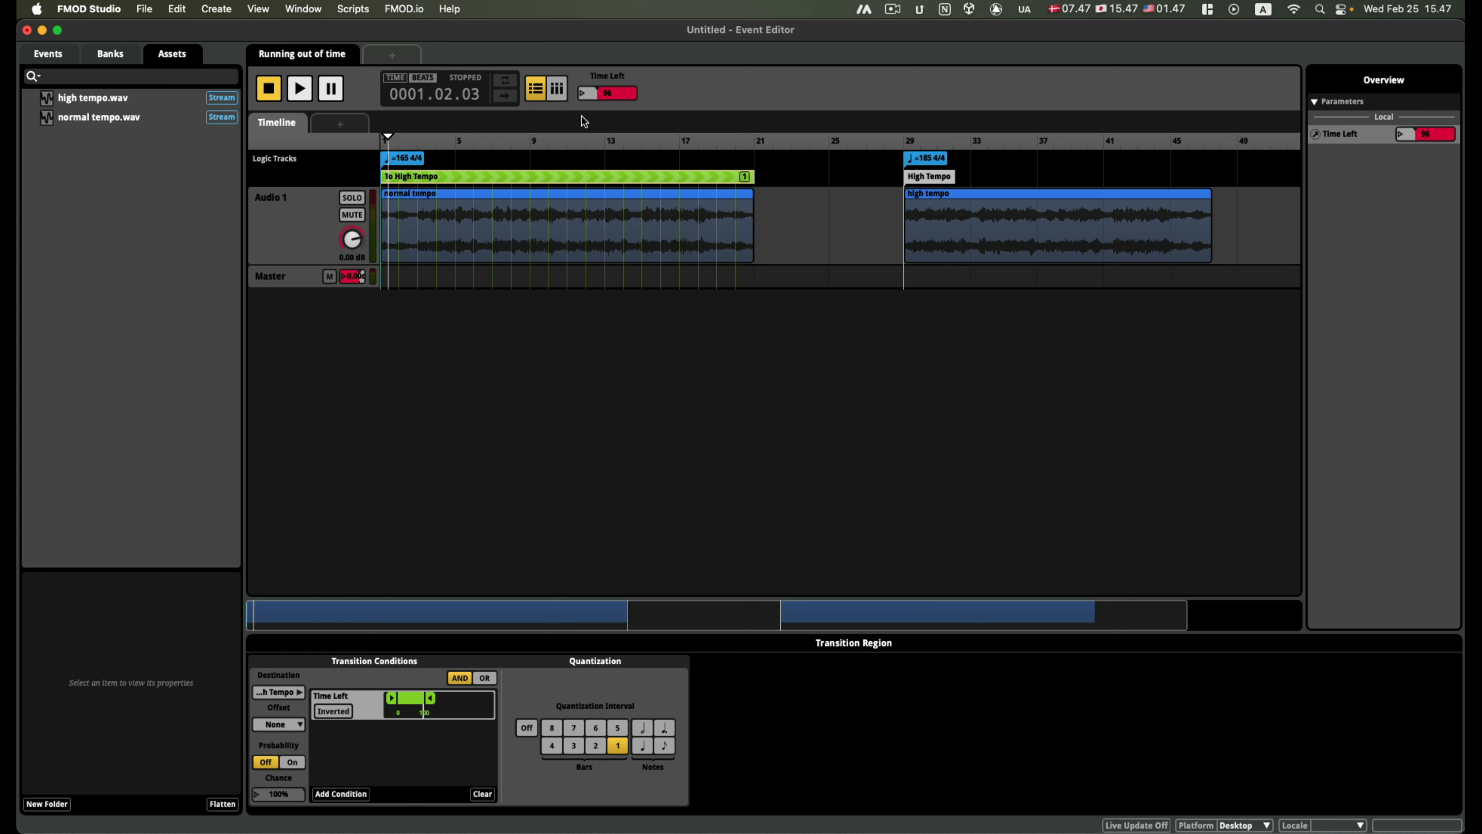
pyautogui.moveTo(600, 95); pyautogui.dragTo(600, 58)
pyautogui.press('space')
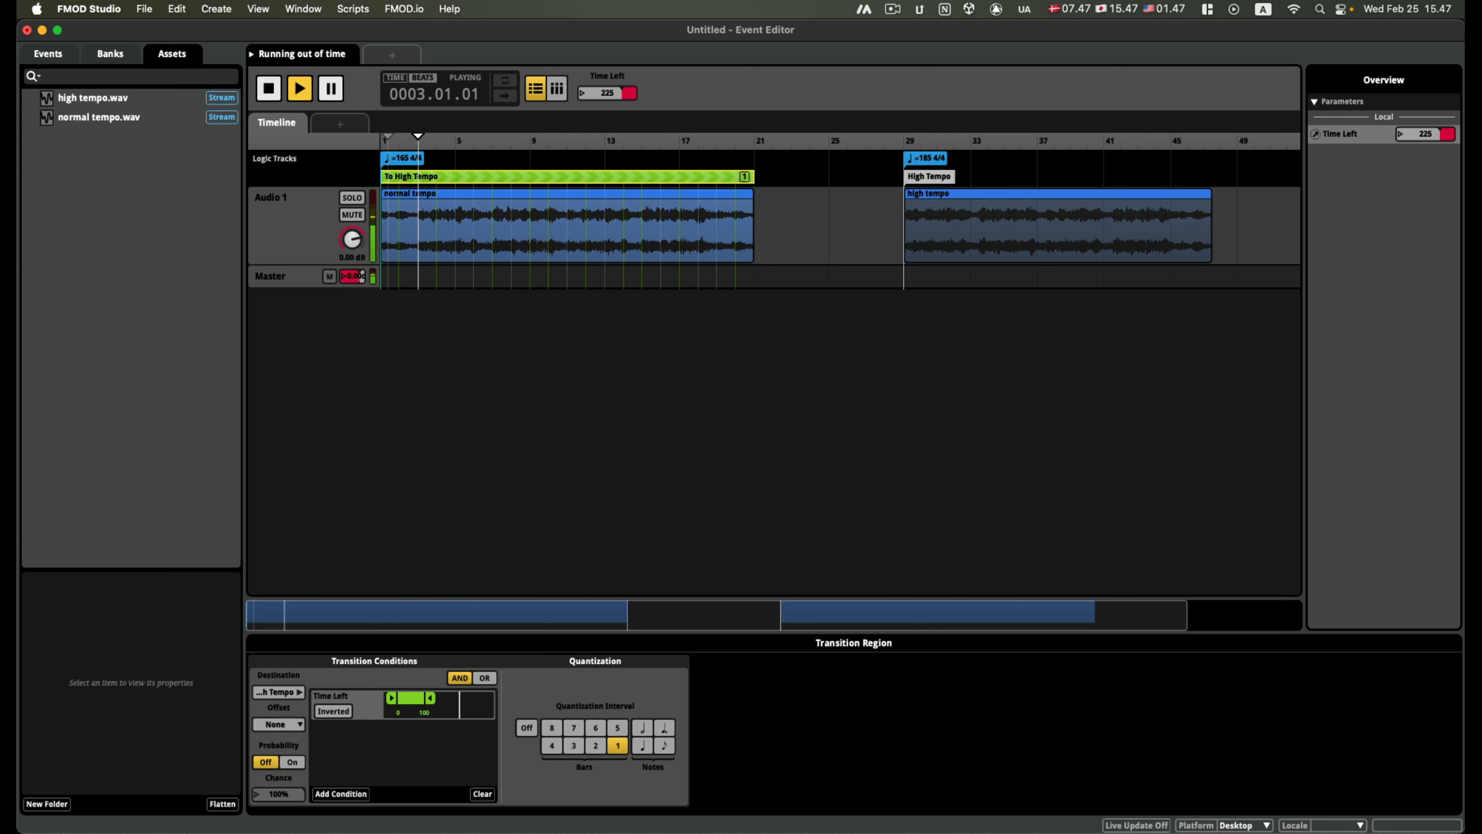
pyautogui.moveTo(600, 94); pyautogui.dragTo(600, 169)
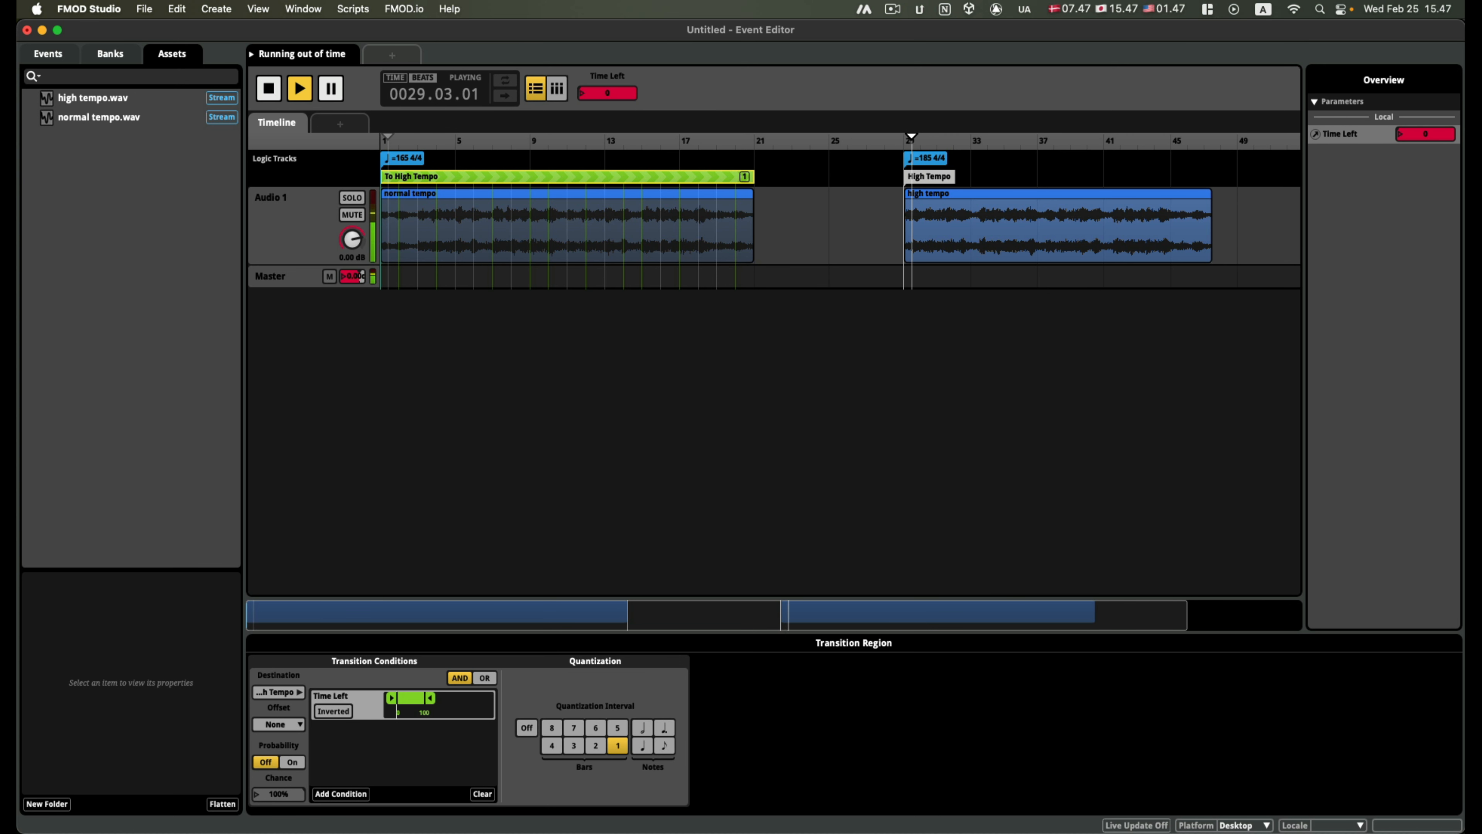
pyautogui.moveTo(601, 96); pyautogui.dragTo(601, 70)
pyautogui.press('space')
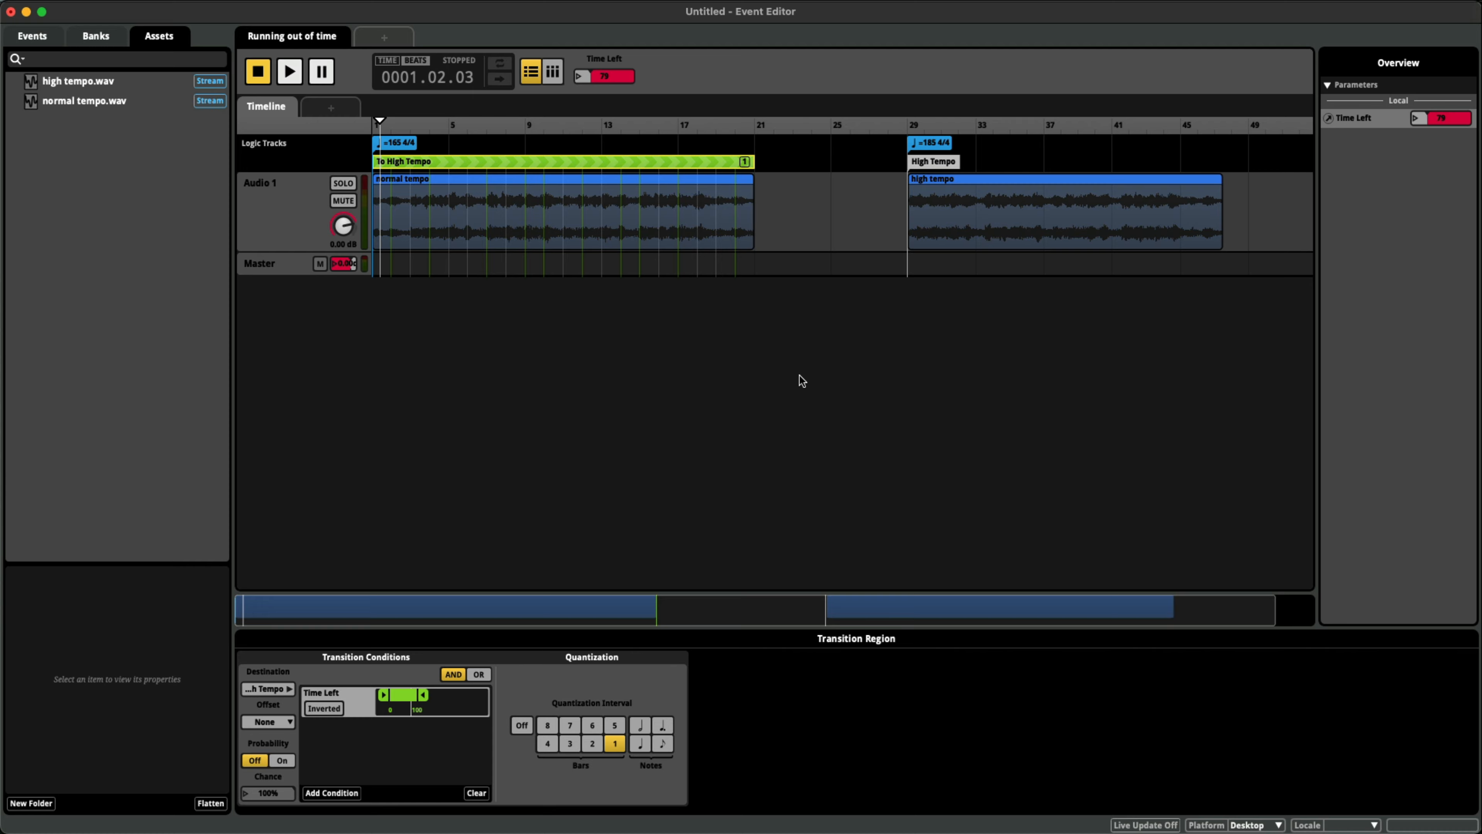
pyautogui.click(350, 109)
pyautogui.moveTo(357, 144)
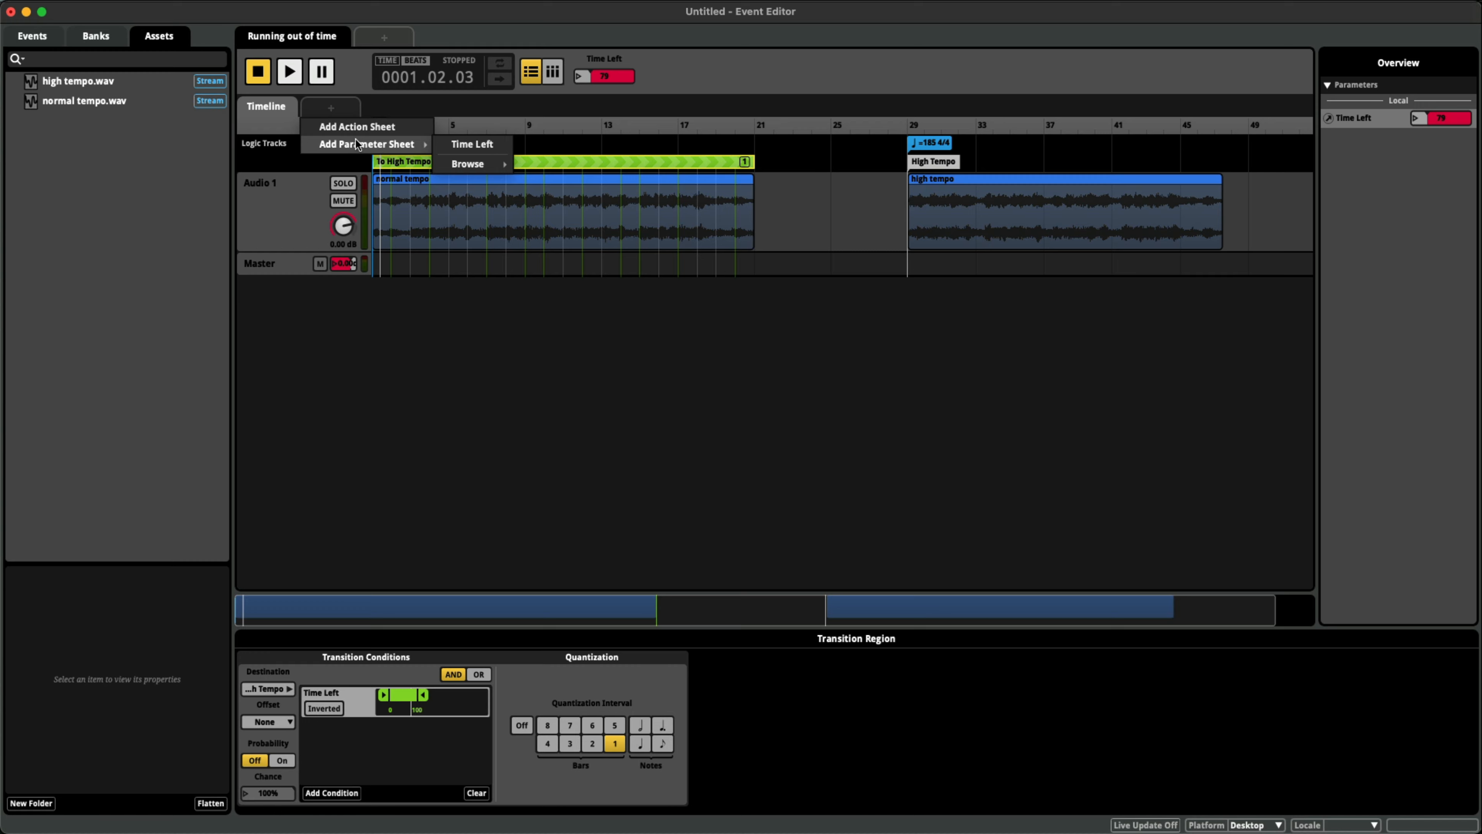
pyautogui.click(539, 379)
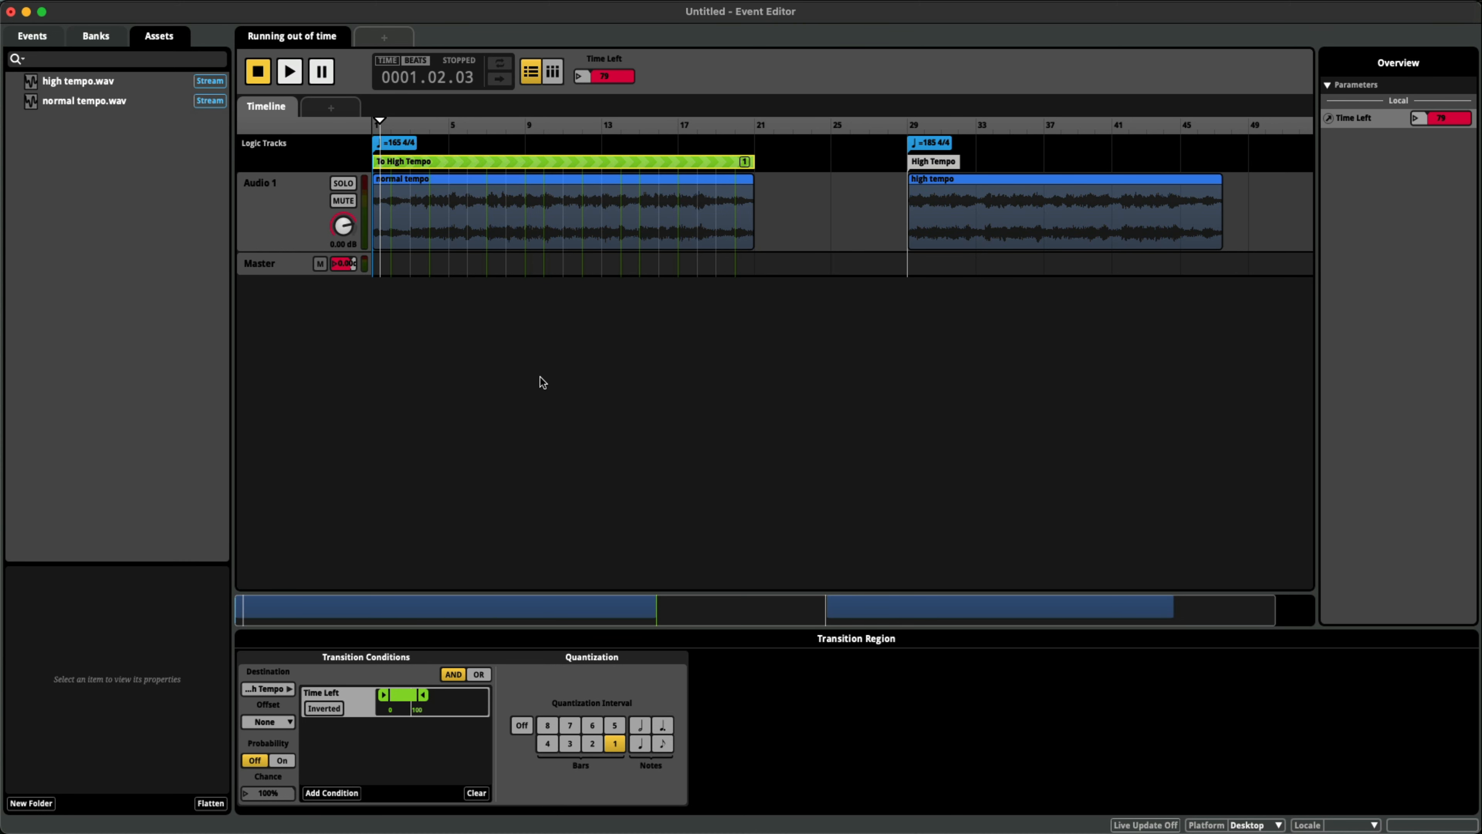